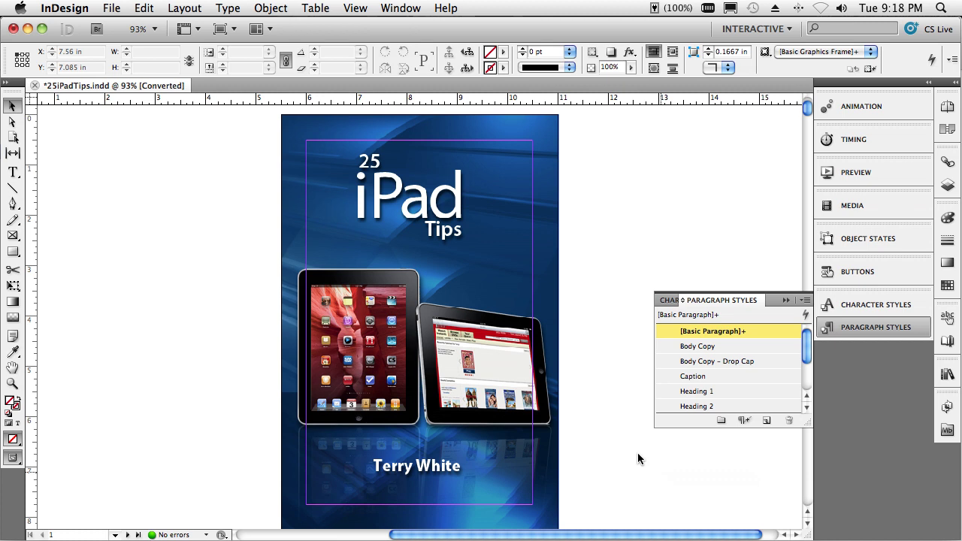
Start a new document with a page width of 5.5 and height of 8.25
click(120, 9)
mouse_move(120, 25)
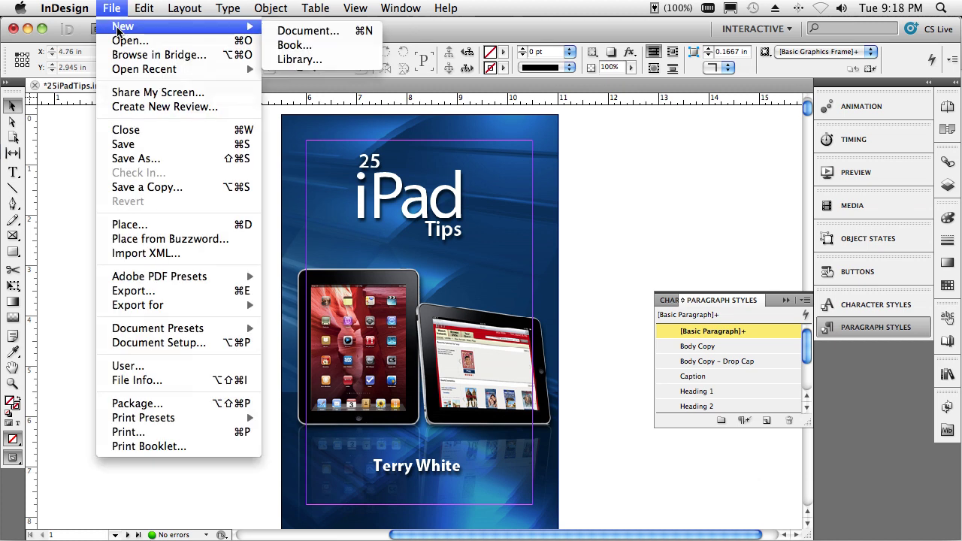
click(271, 32)
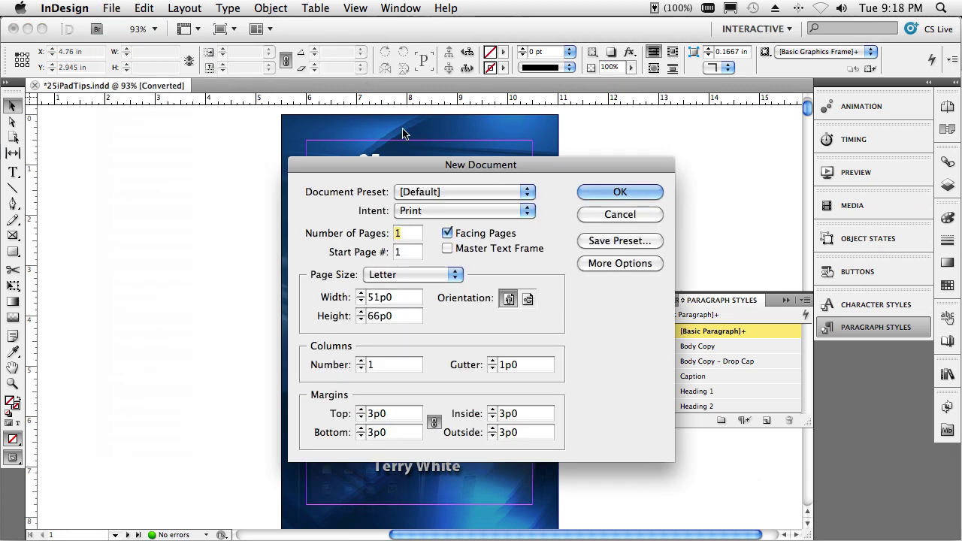
drag(410, 172, 362, 151)
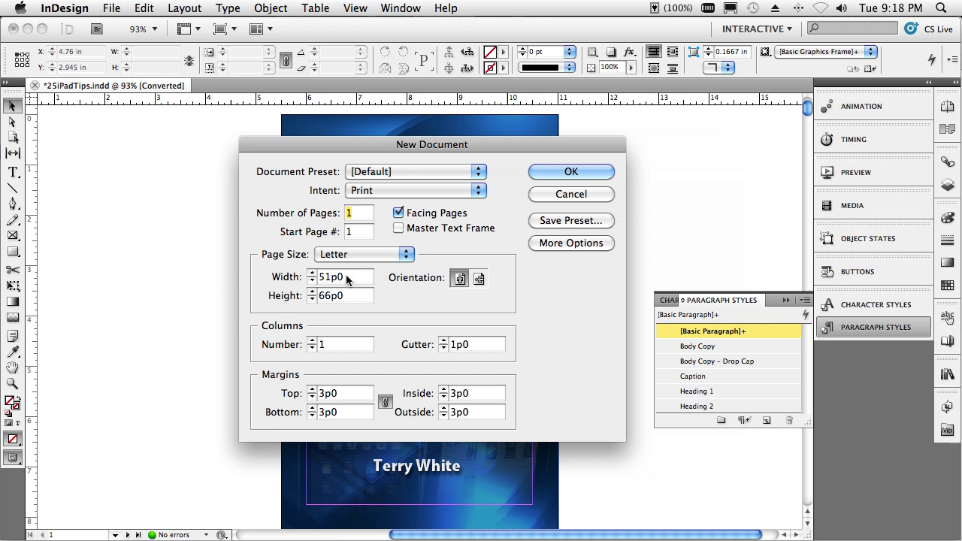
drag(347, 276, 316, 277)
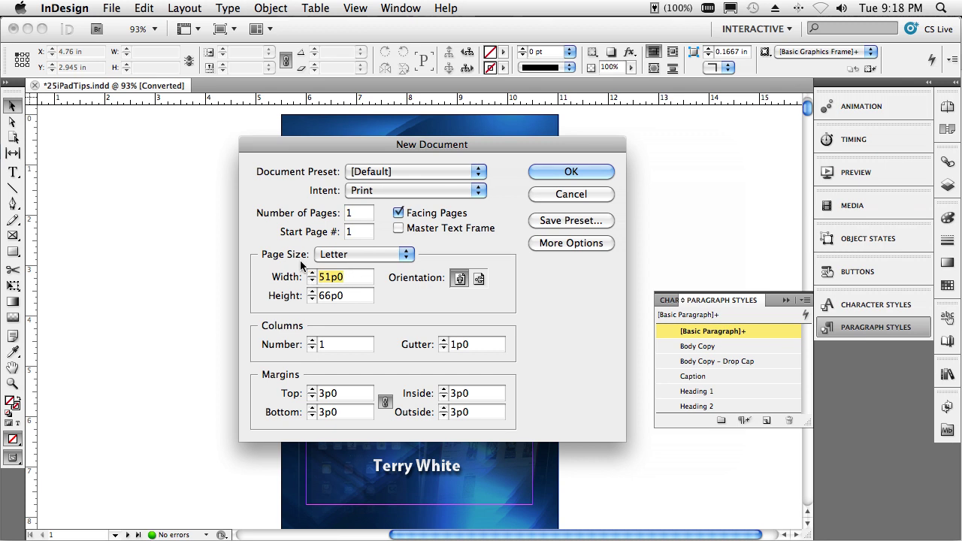
text(5.5)
key(Tab)
text(8.)
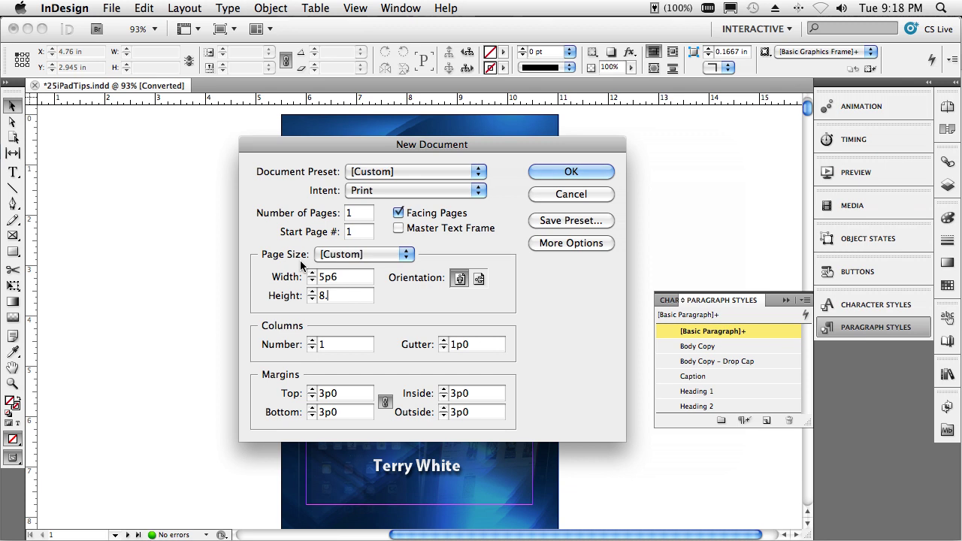
text(25)
key(Tab)
Cancel the New Document dialog without creating the document
click(569, 194)
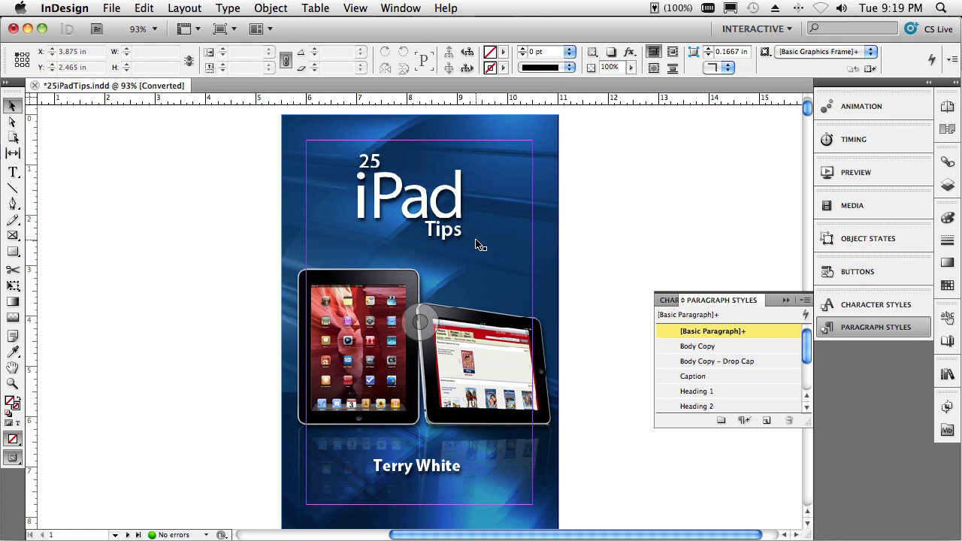
Scroll to page 3 and select the Contents text frame
click(449, 302)
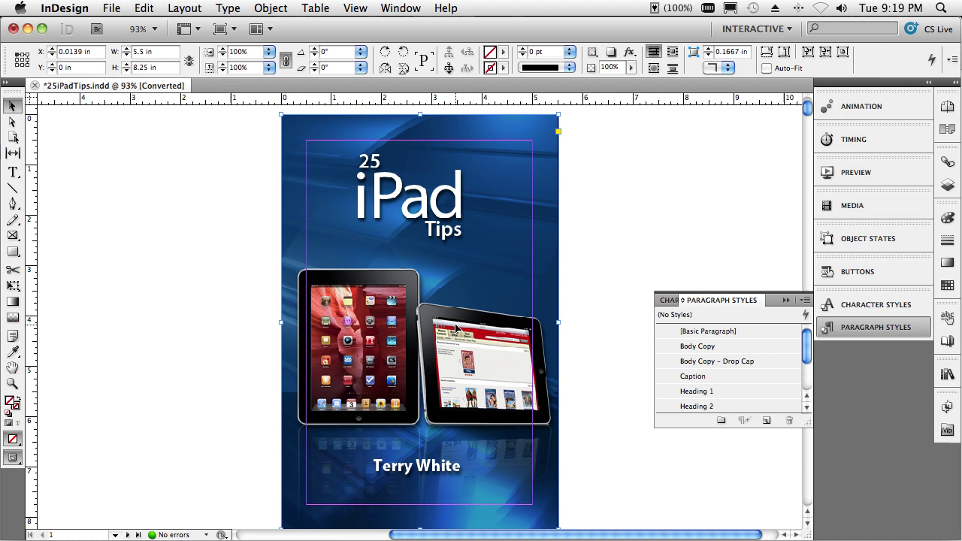
scroll(455, 327, down, 10)
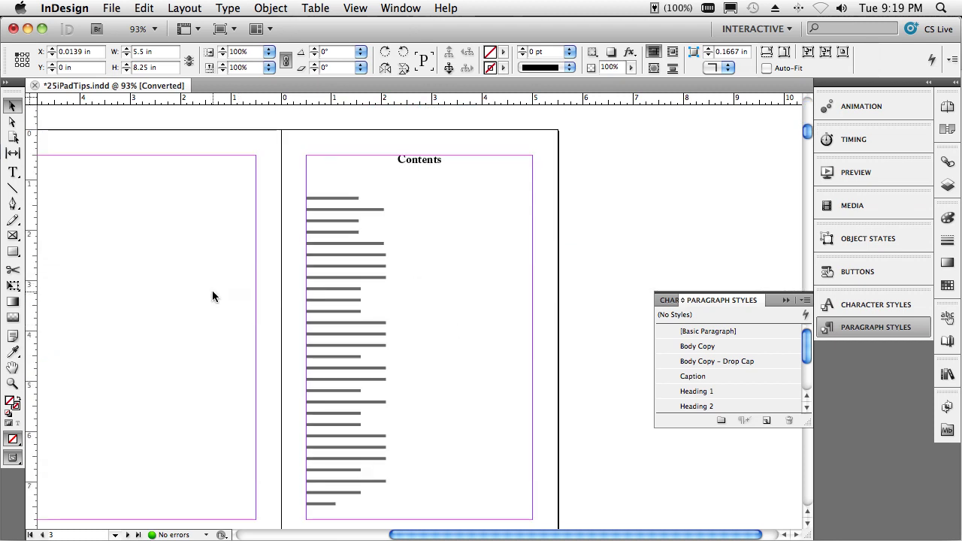
click(443, 343)
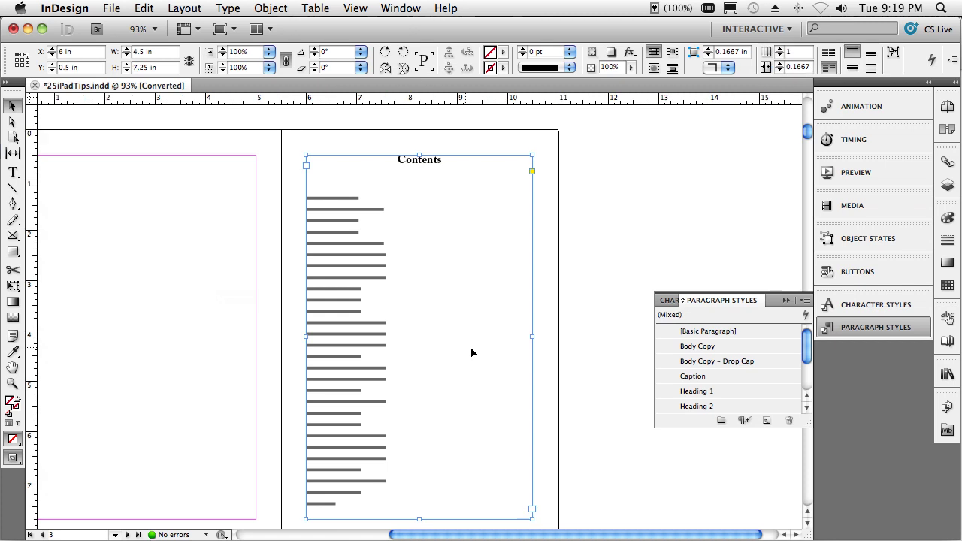
scroll(534, 365, down, 3)
scroll(535, 365, up, 3)
click(151, 10)
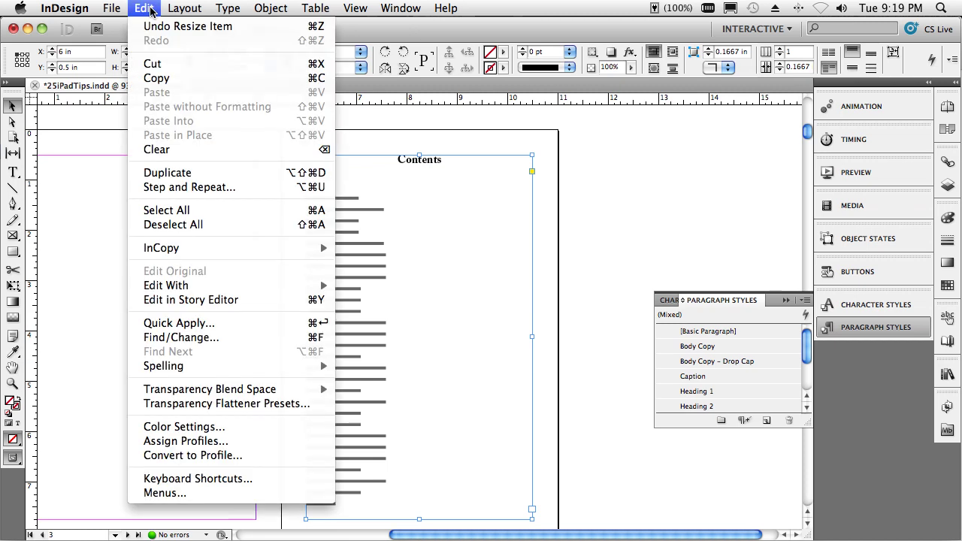
mouse_move(174, 9)
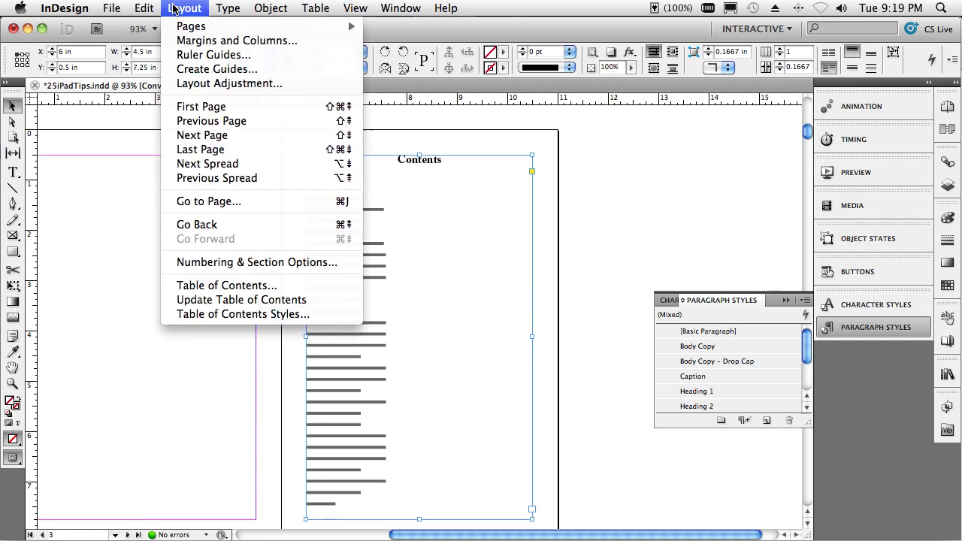
click(229, 287)
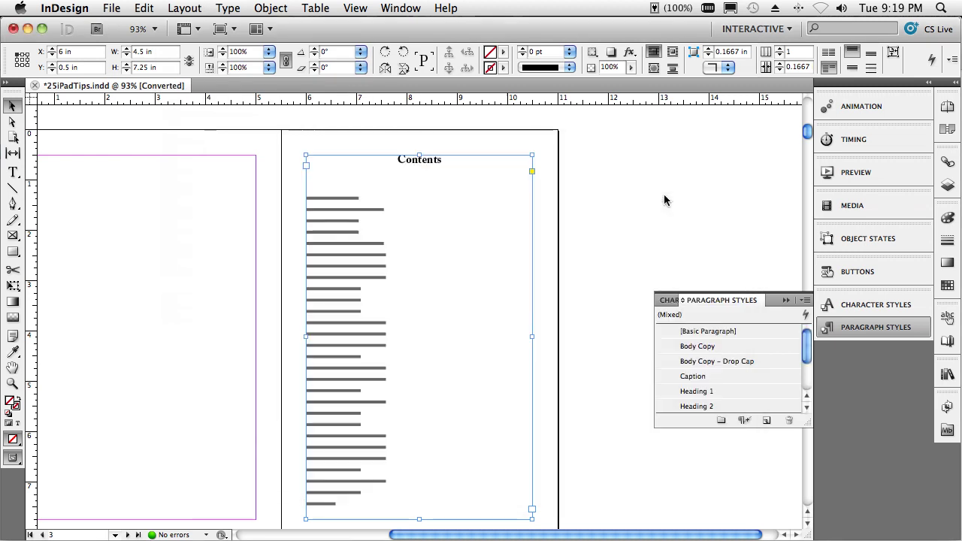
click(664, 197)
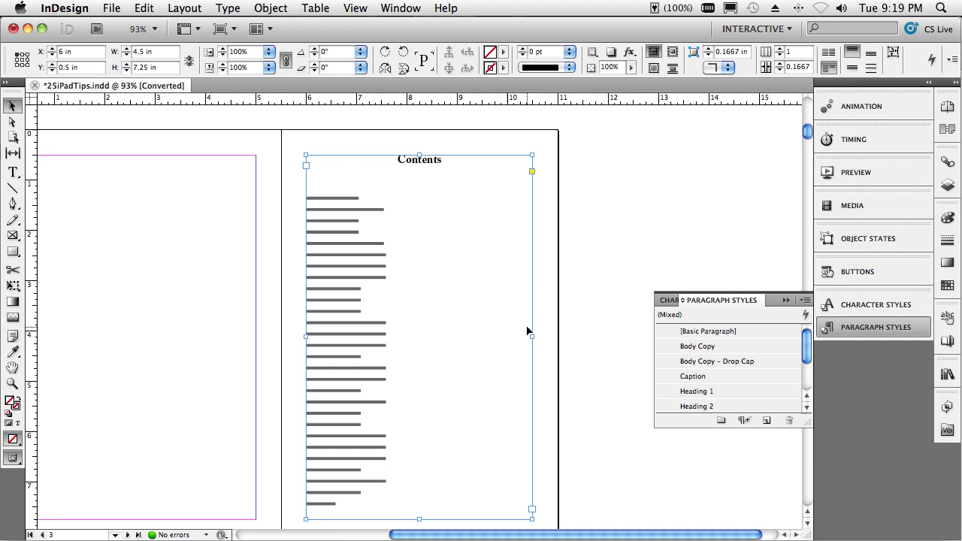
Scroll to page 5, select the Introduction text frame, and show the Pages panel
scroll(527, 330, down, 3)
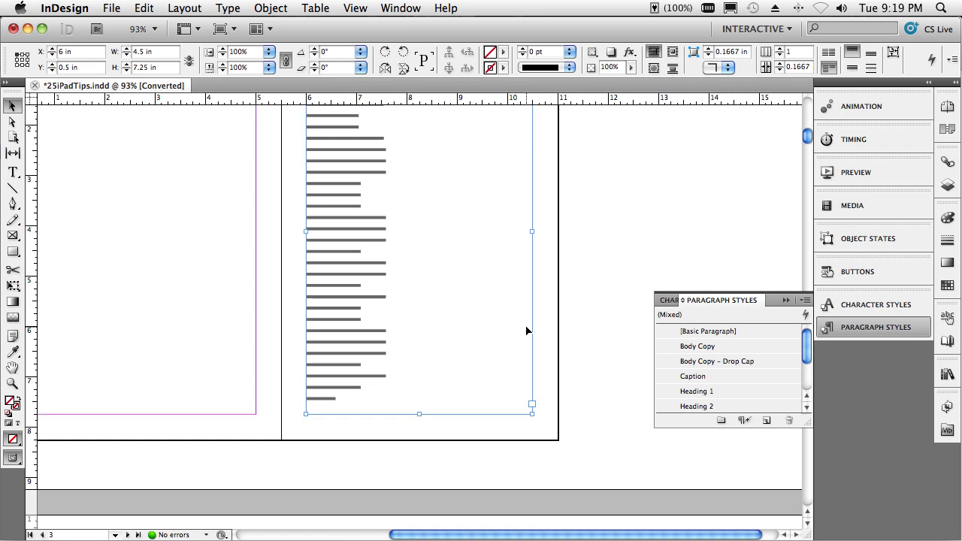
scroll(526, 330, down, 6)
scroll(523, 327, down, 6)
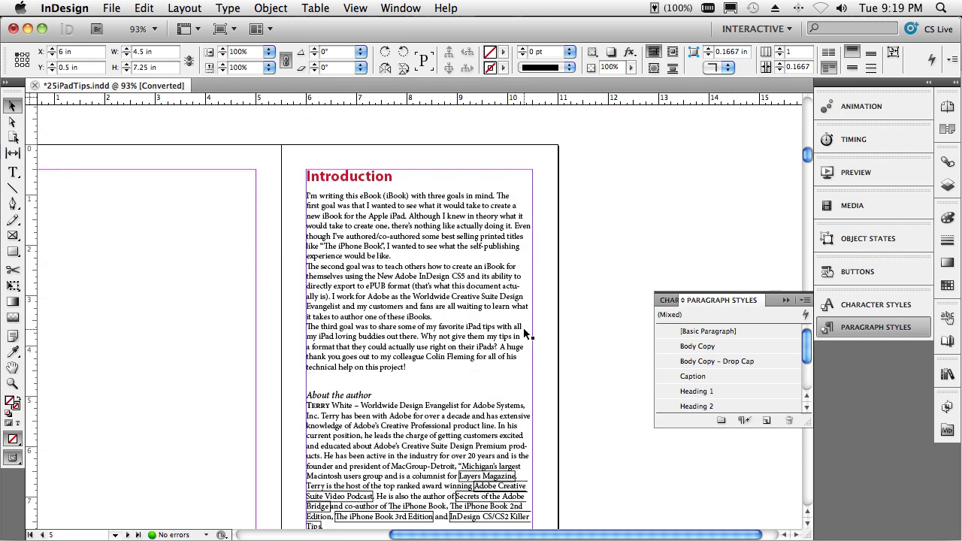
scroll(523, 327, up, 2)
click(394, 301)
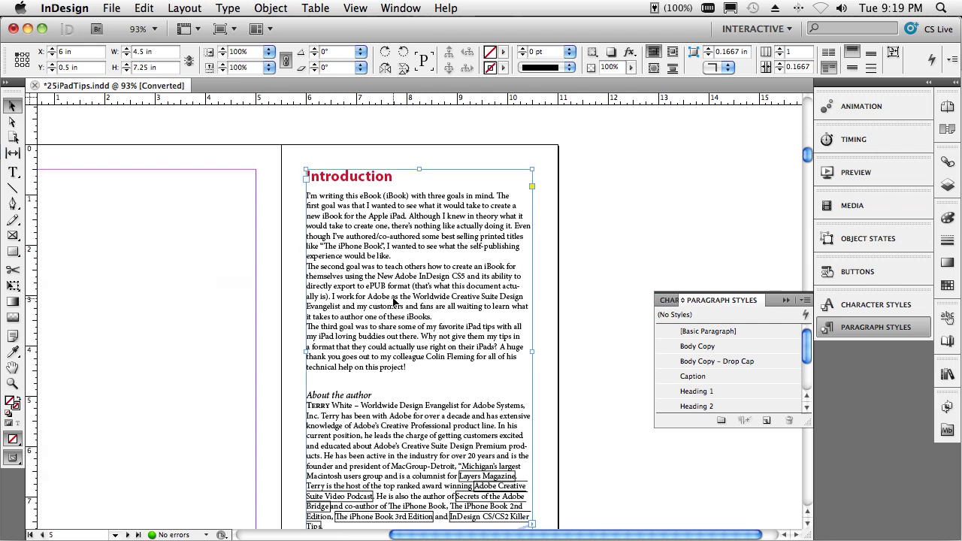
click(948, 108)
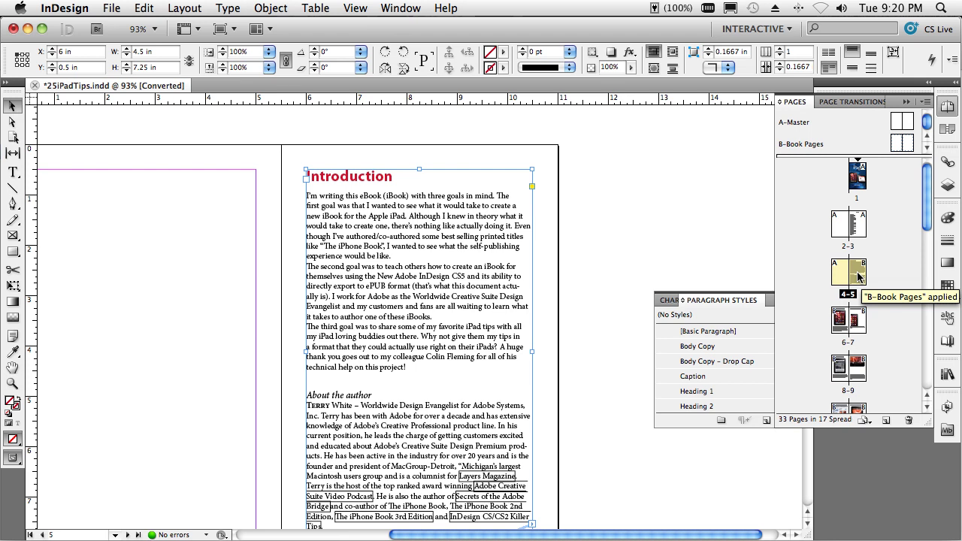
click(87, 9)
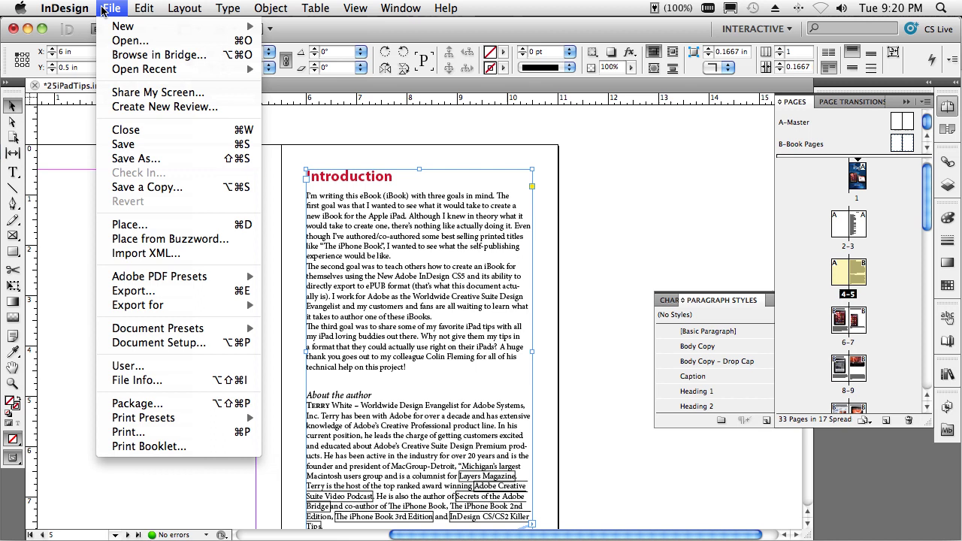
mouse_move(94, 55)
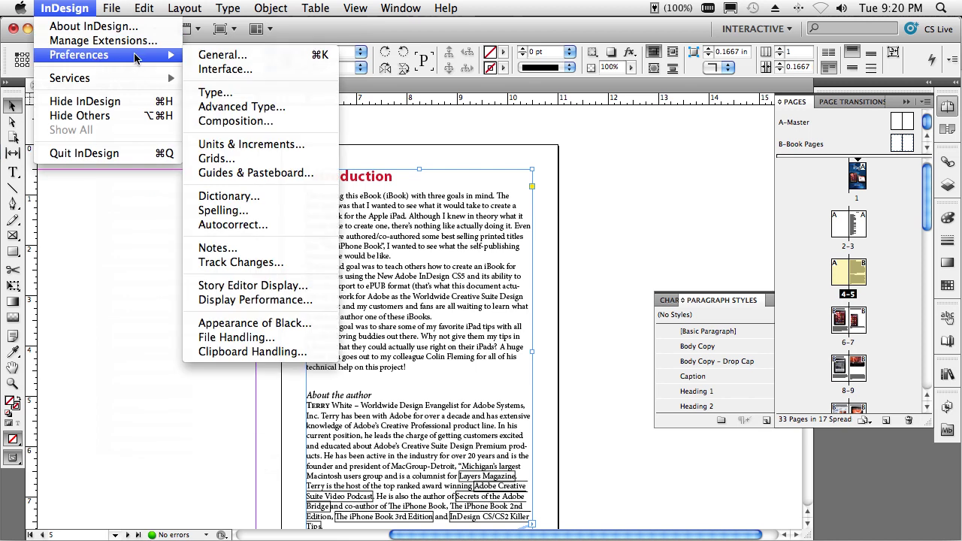
click(215, 92)
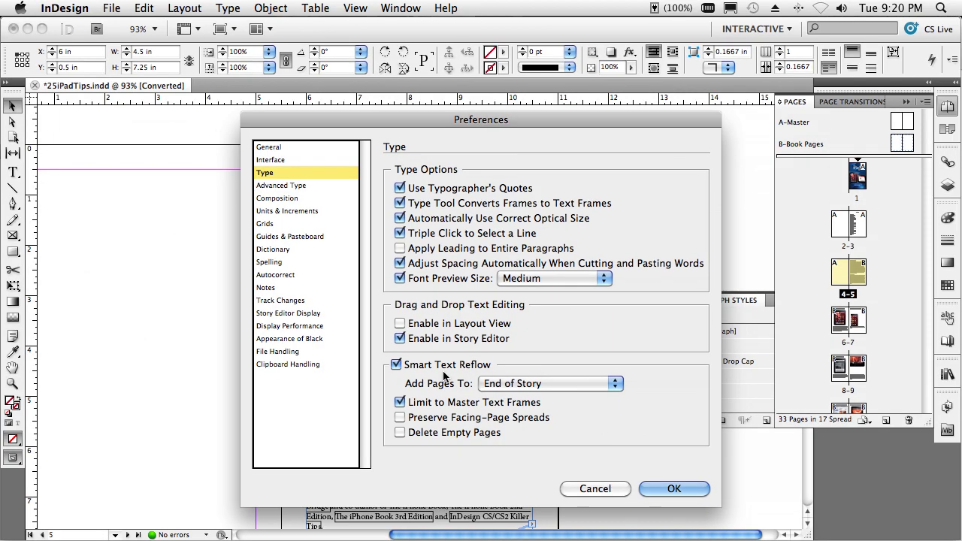
click(576, 487)
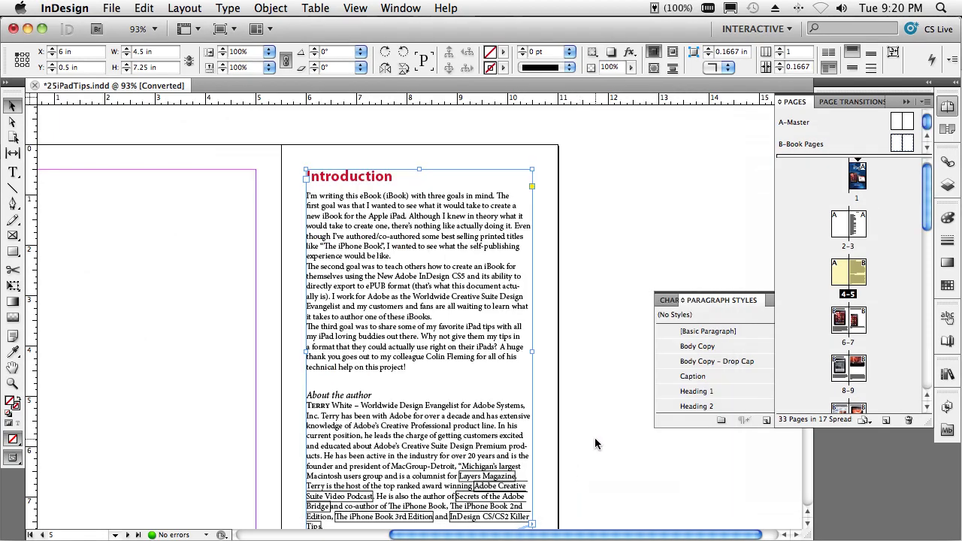
scroll(595, 444, down, 3)
scroll(594, 444, up, 3)
double_click(353, 183)
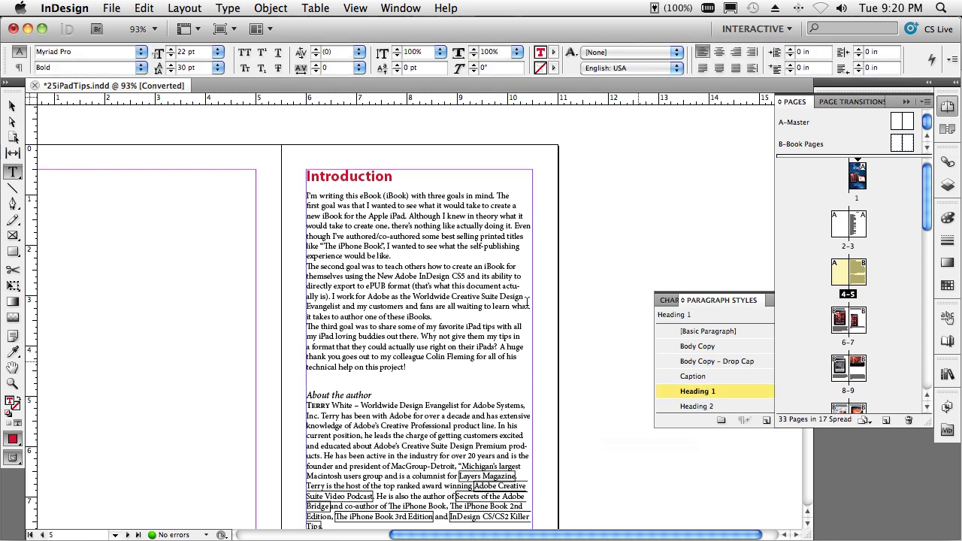
click(383, 223)
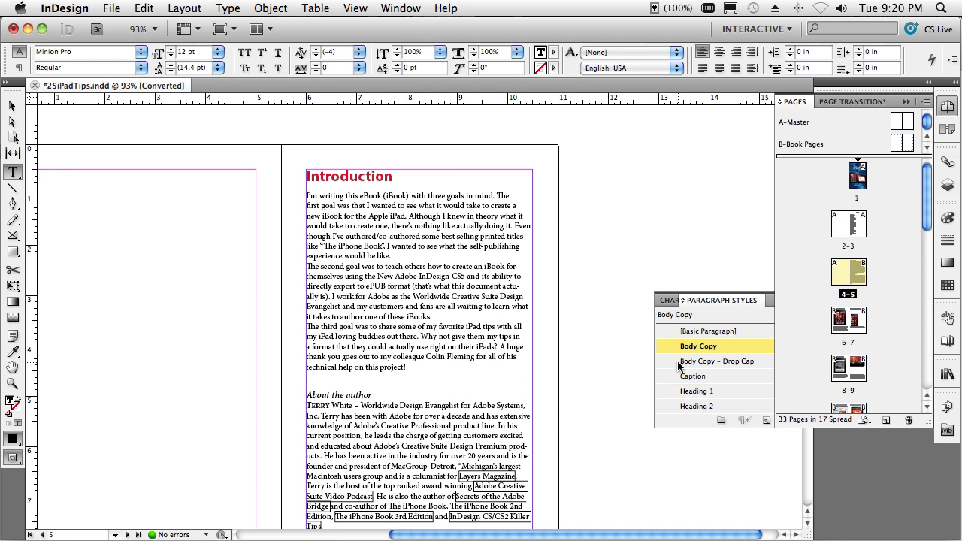
click(325, 394)
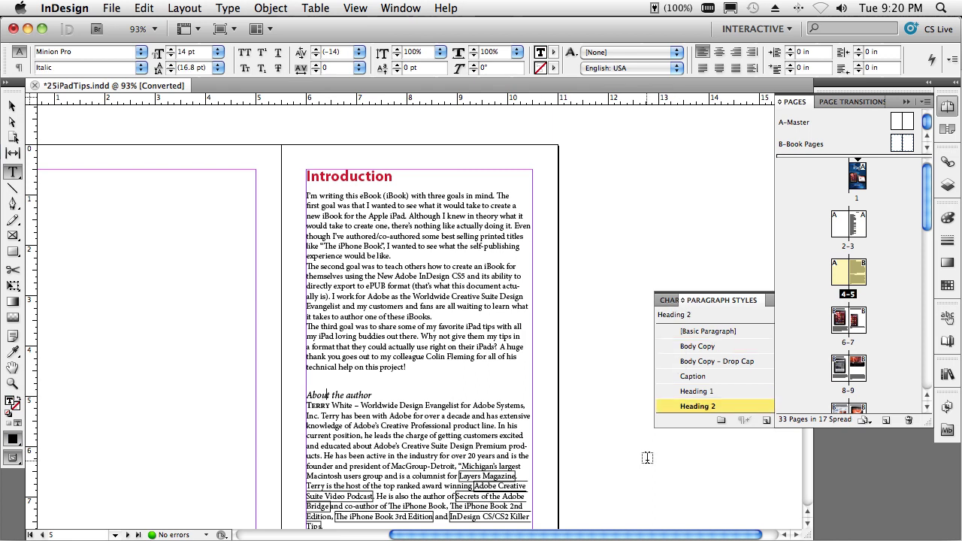
click(350, 176)
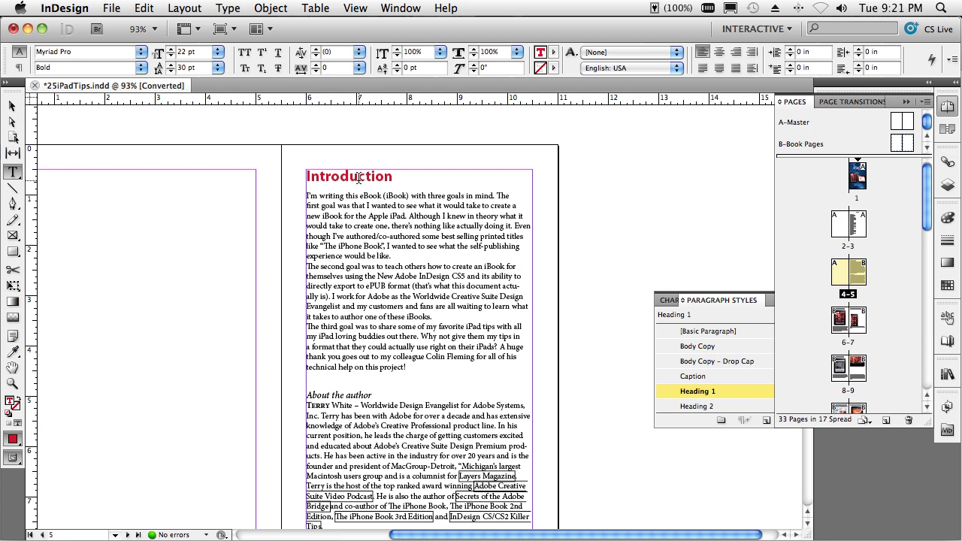
key(super+2)
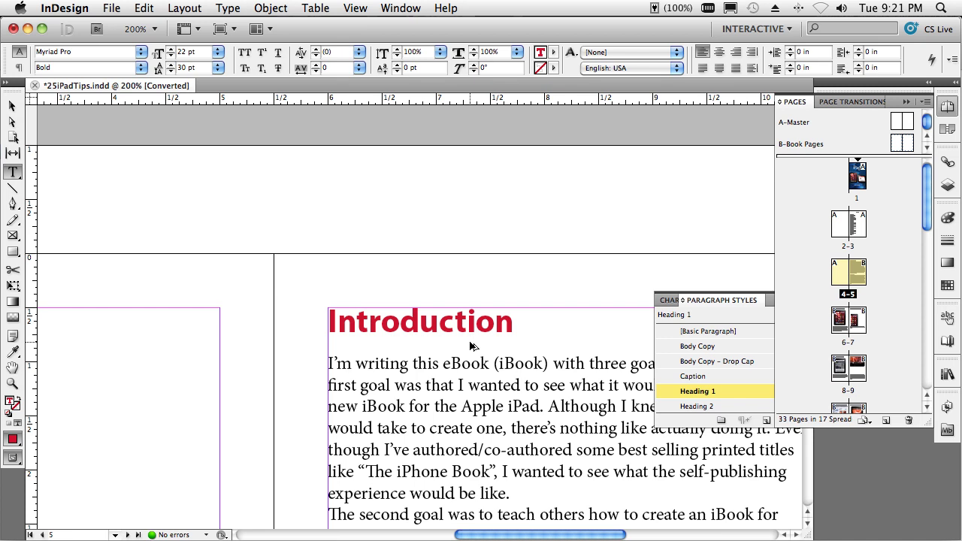
key(super+0)
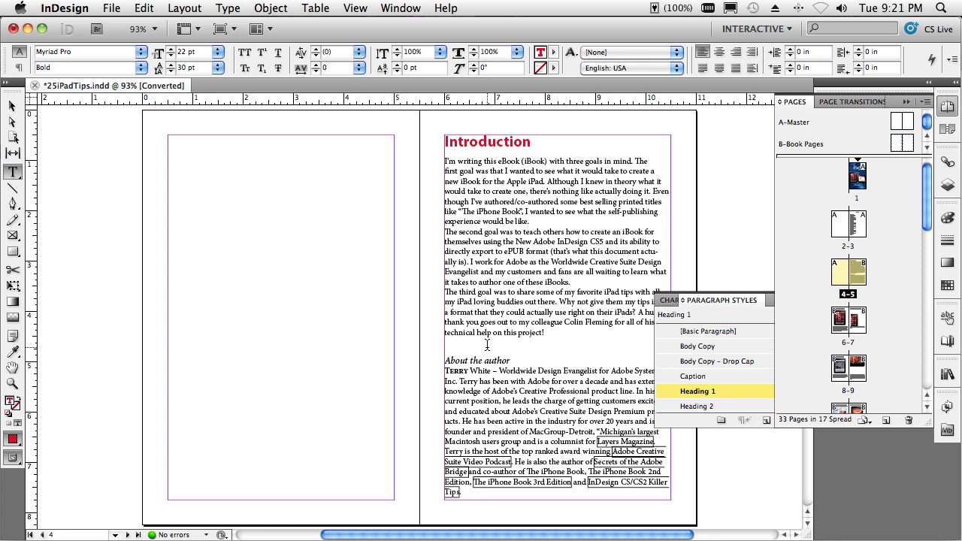
scroll(487, 345, down, 10)
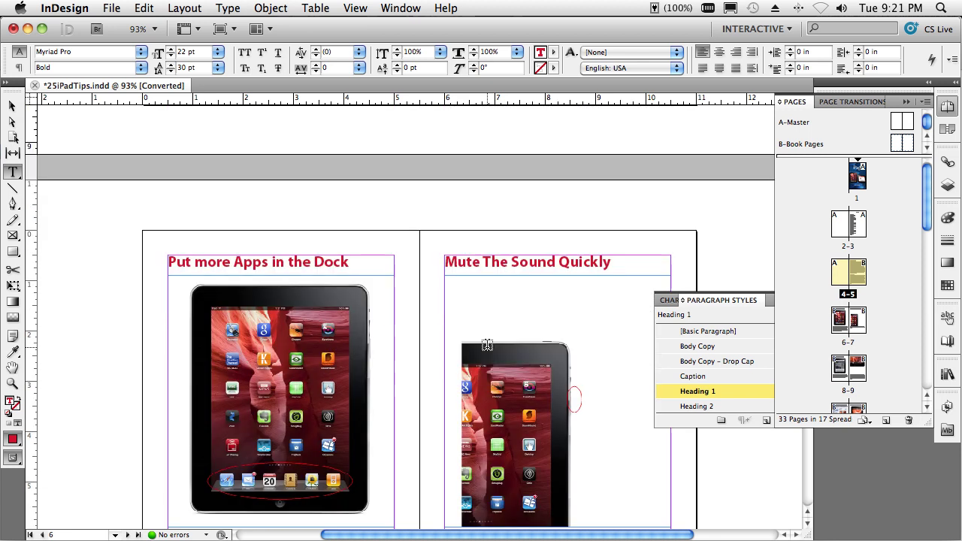
scroll(487, 344, down, 3)
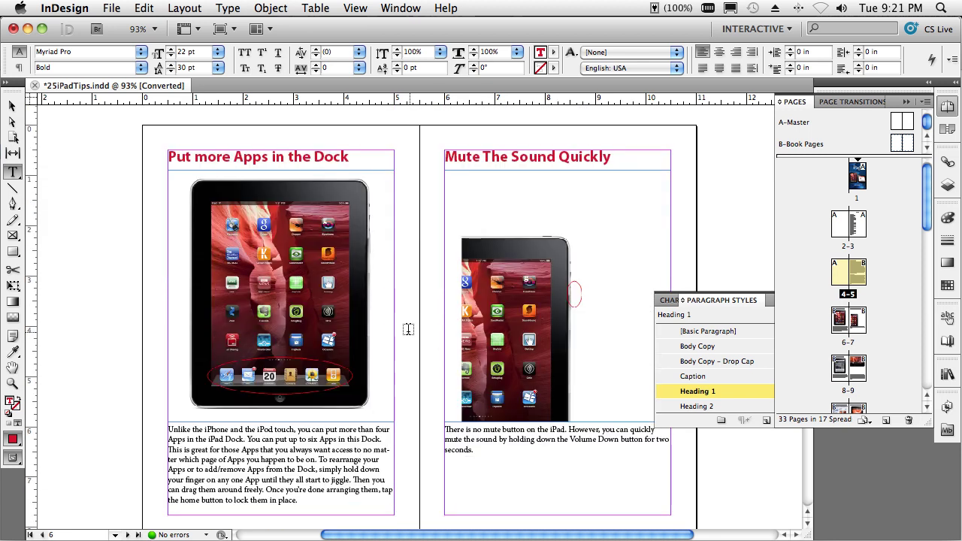
click(12, 105)
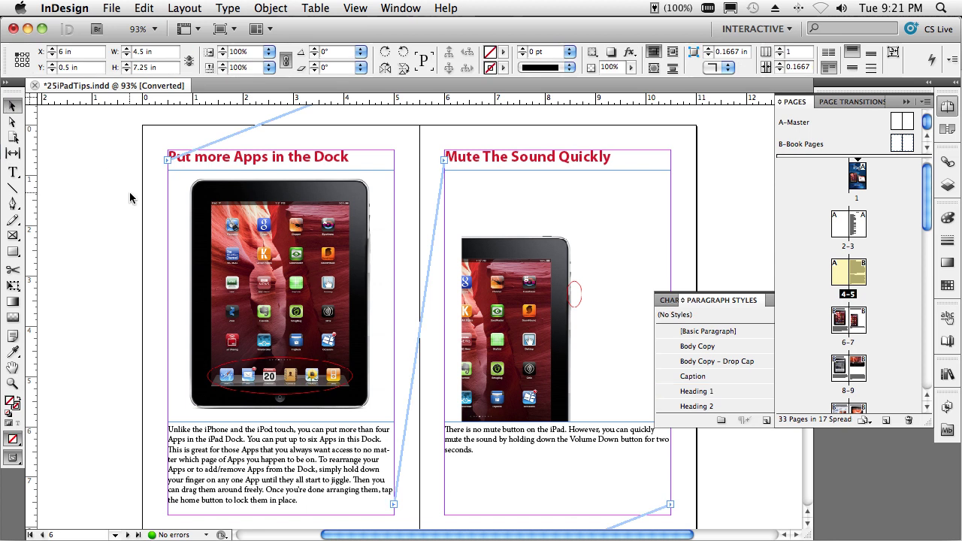
click(234, 257)
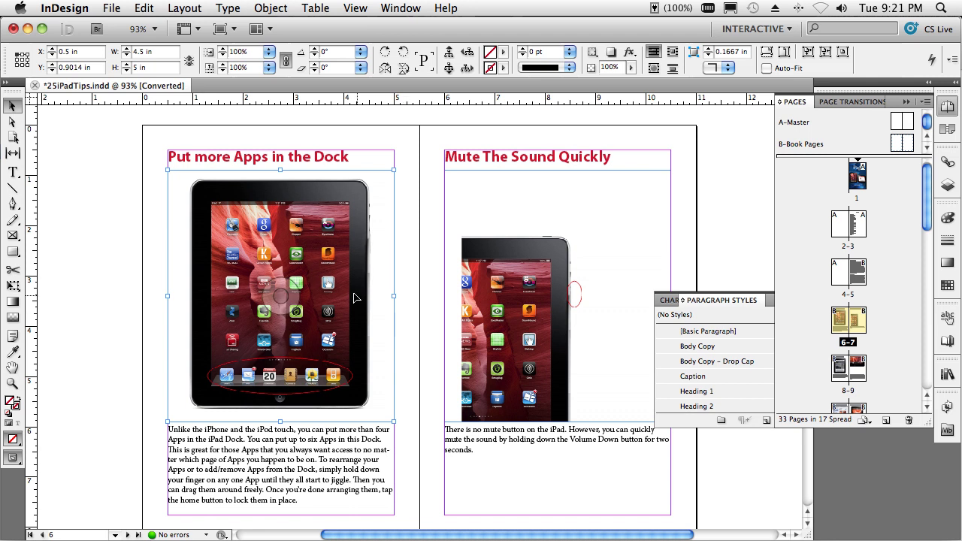
click(282, 152)
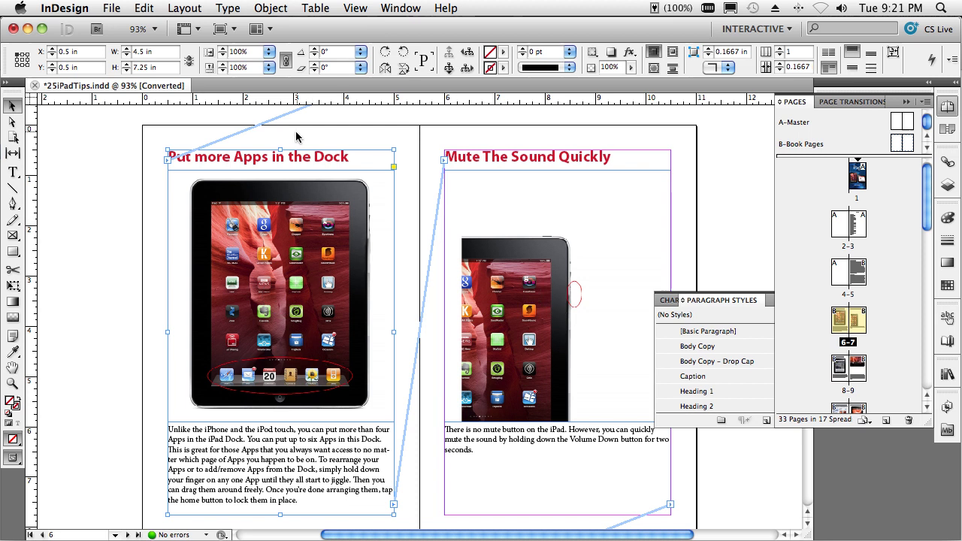
mouse_move(279, 148)
mouse_down()
mouse_move(297, 294)
mouse_move(290, 142)
mouse_move(290, 314)
mouse_move(290, 151)
mouse_up()
double_click(482, 156)
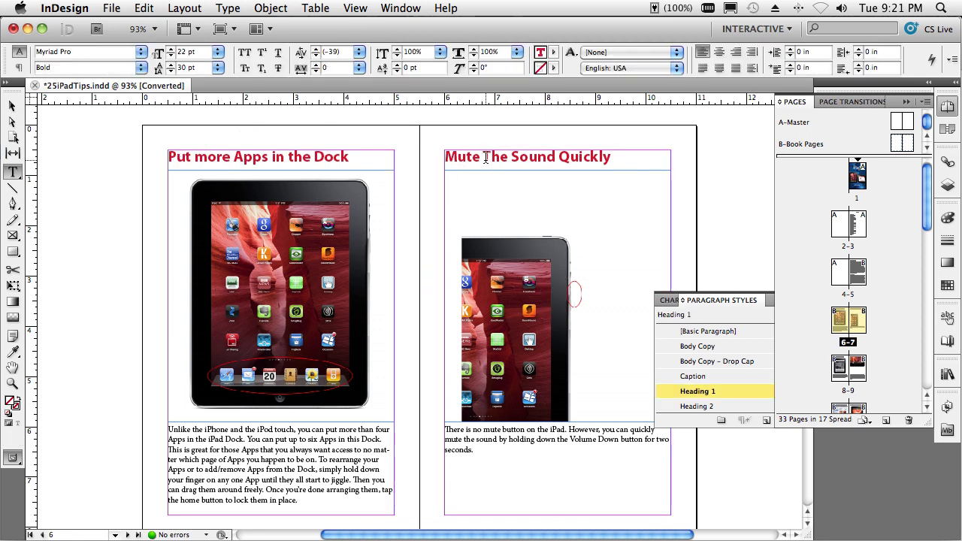
double_click(688, 391)
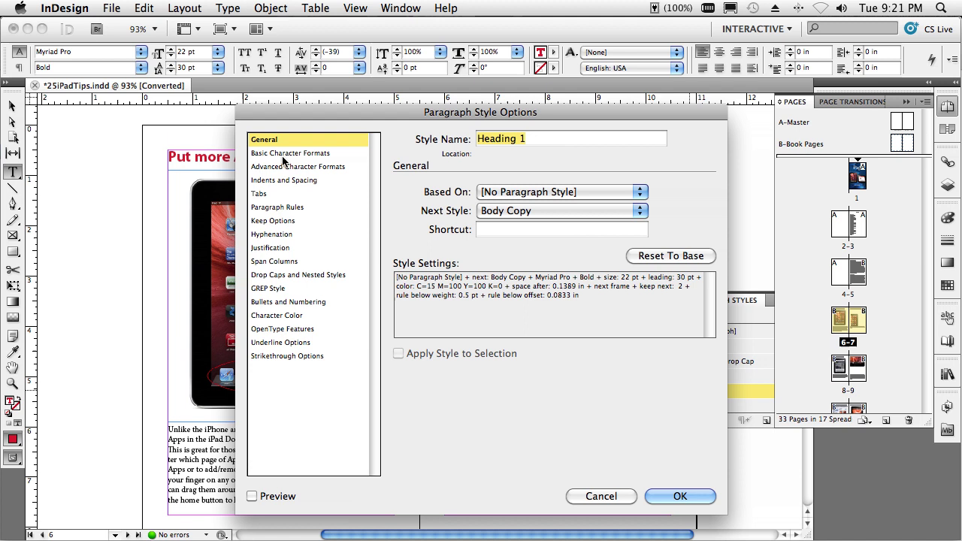
click(279, 180)
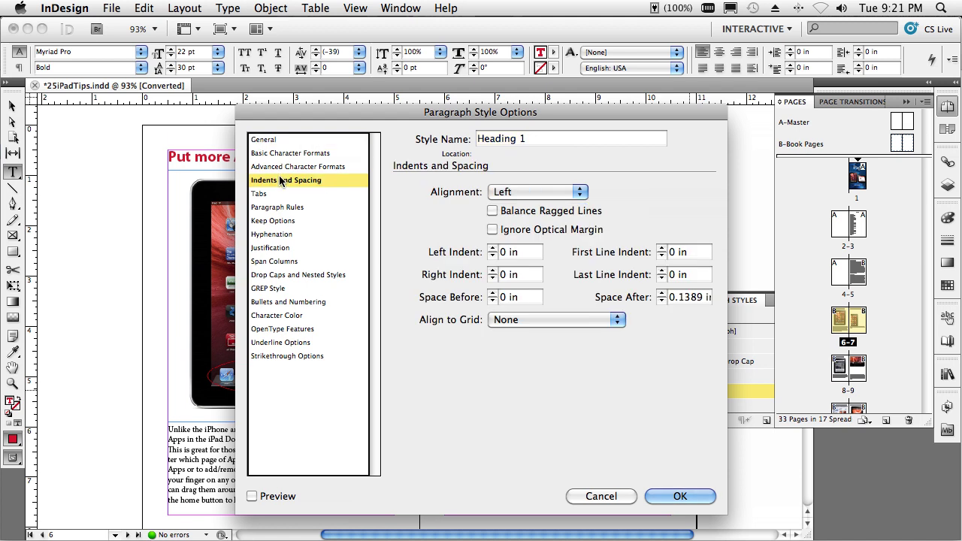
click(283, 167)
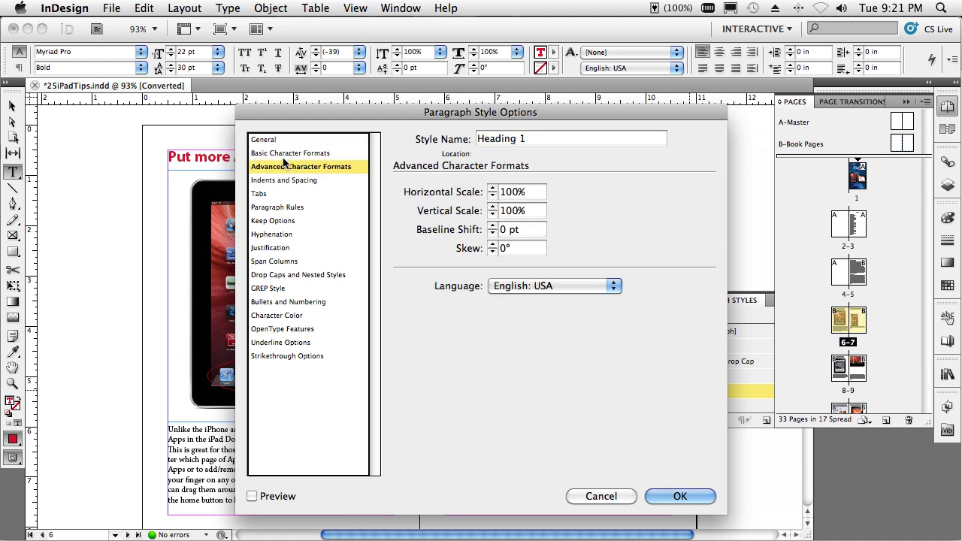
click(284, 156)
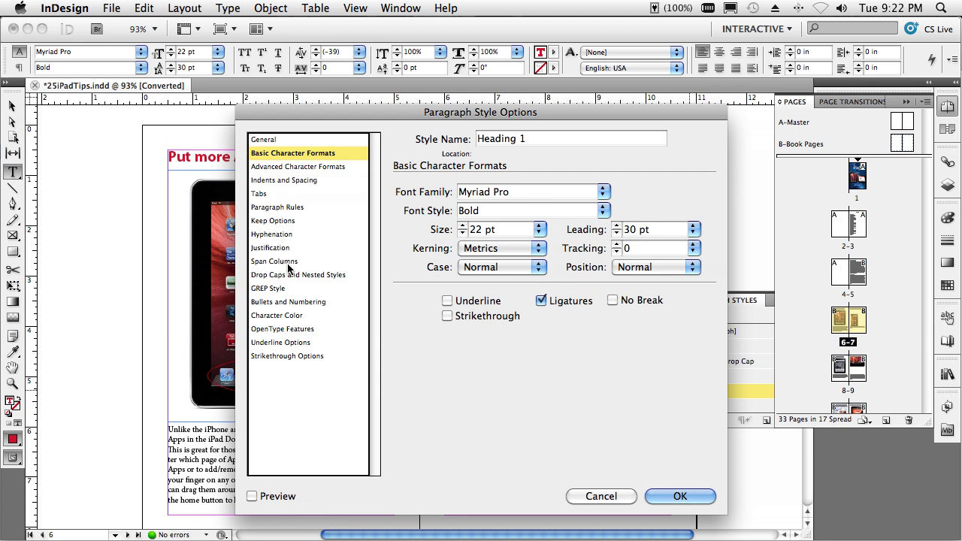
click(277, 172)
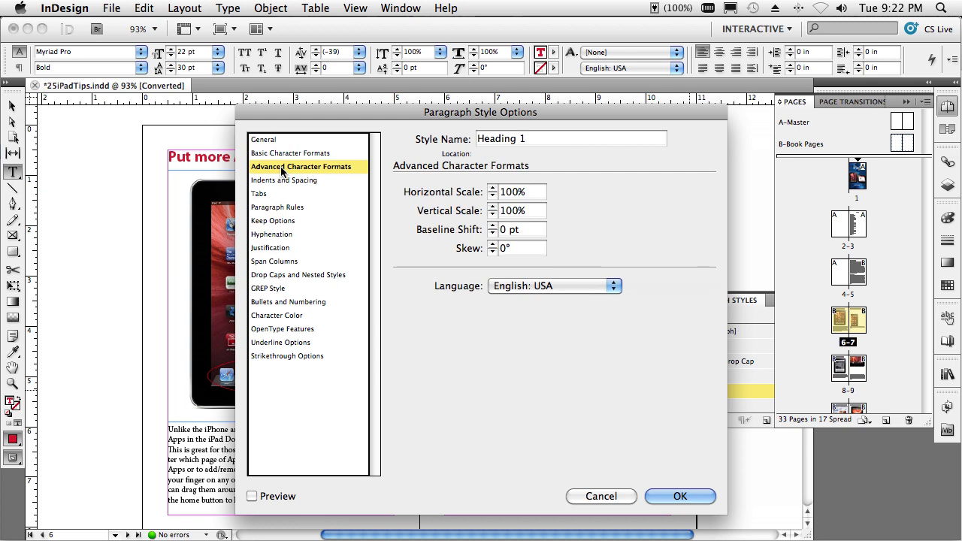
click(276, 177)
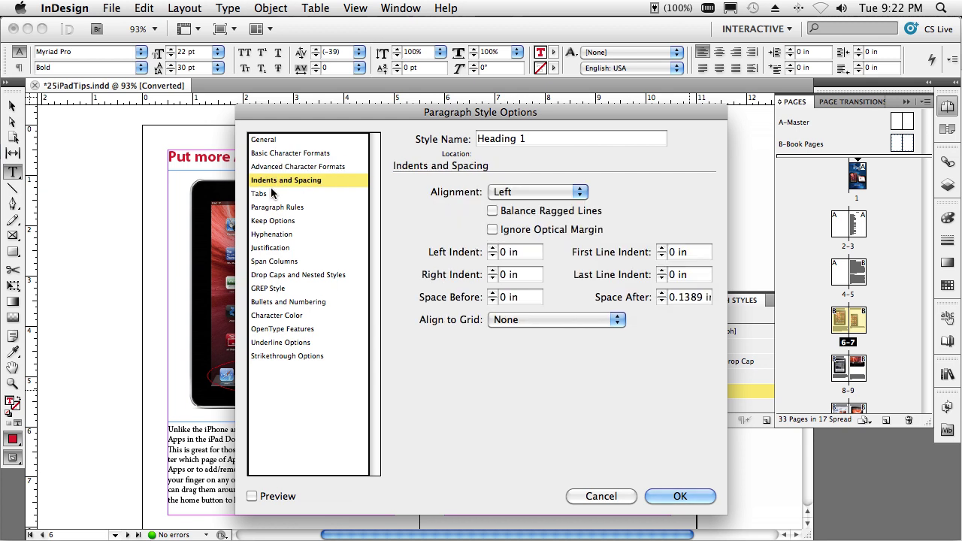
click(270, 194)
click(275, 207)
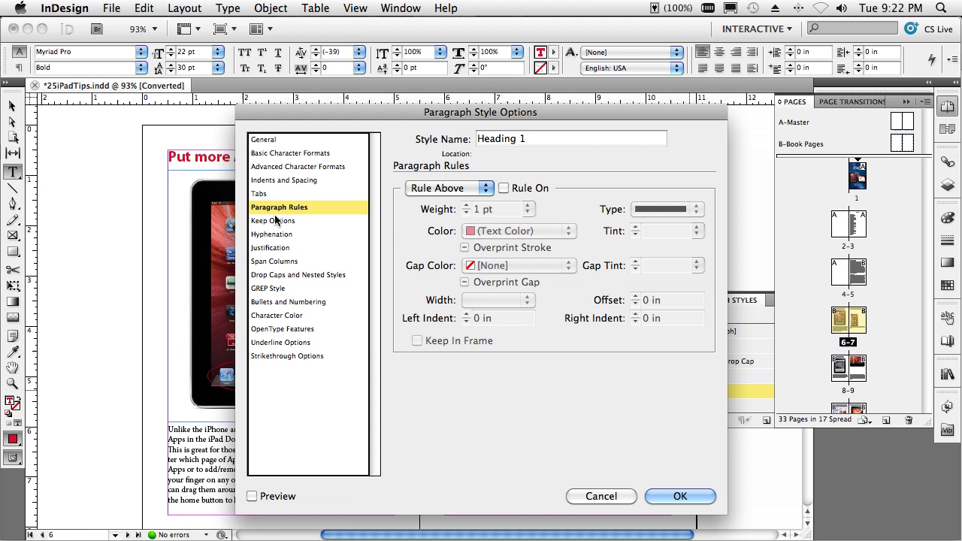
click(276, 221)
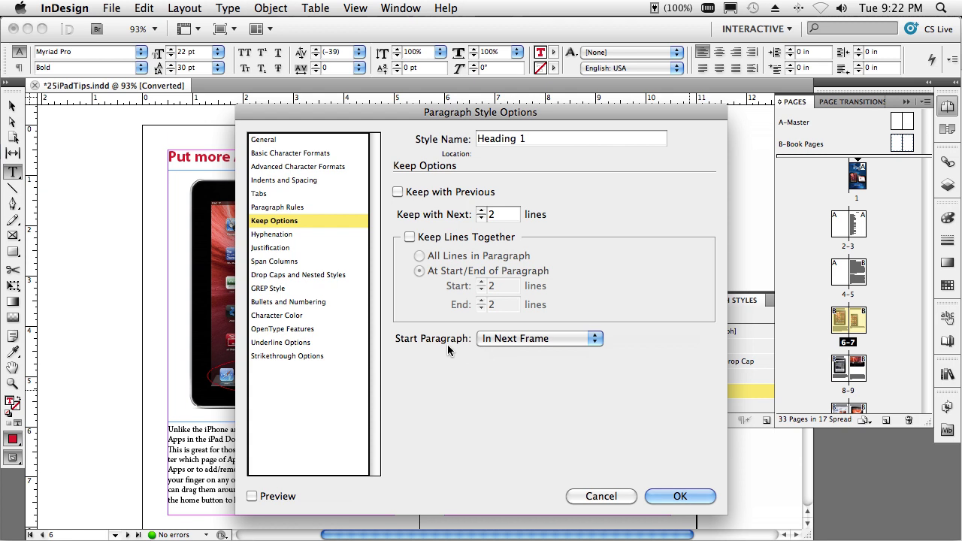
click(598, 495)
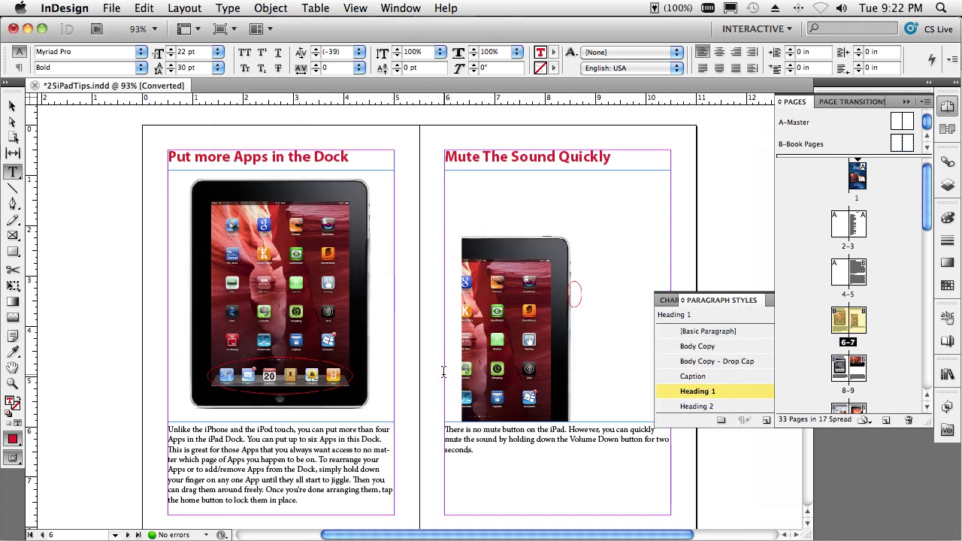
Scroll through the tip spreads down to pages 28–29
scroll(445, 366, down, 10)
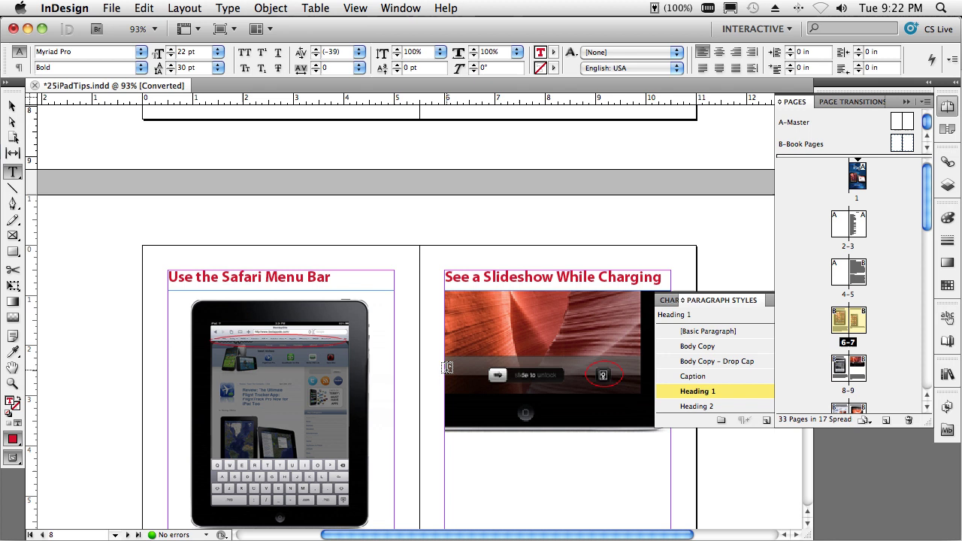
scroll(448, 367, down, 5)
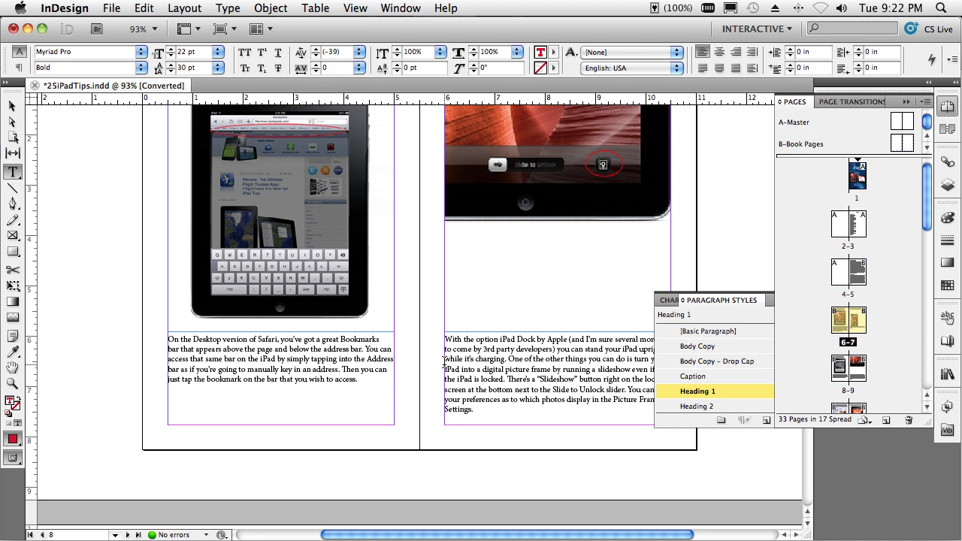
scroll(444, 364, down, 5)
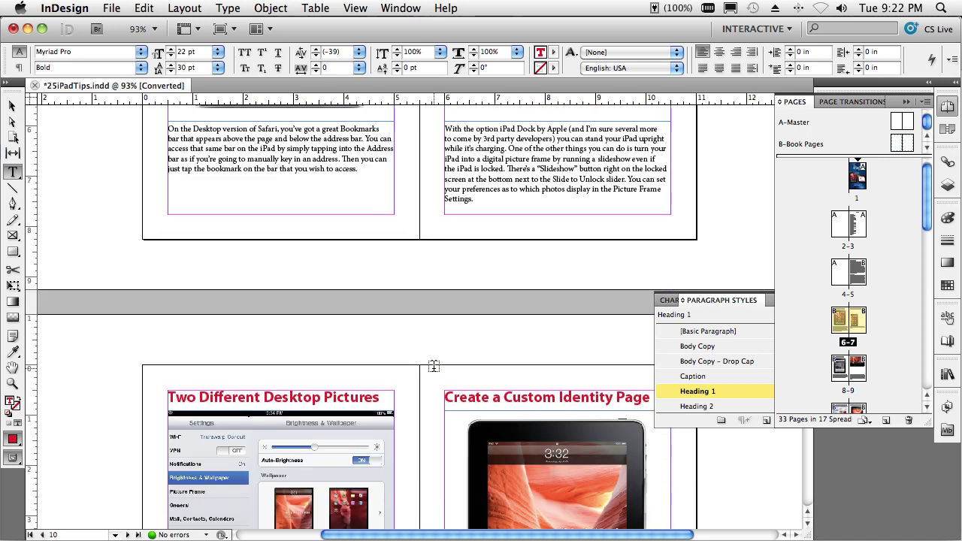
scroll(433, 366, up, 3)
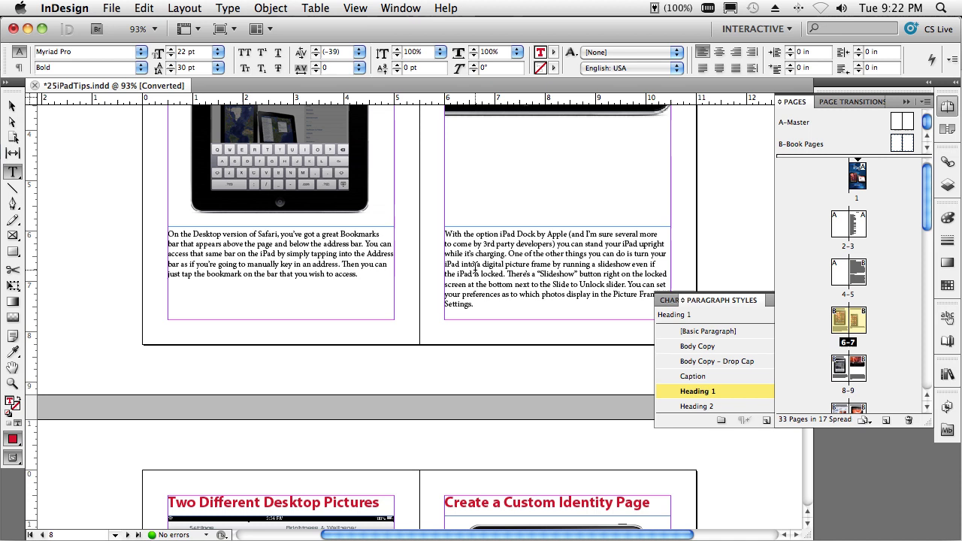
scroll(474, 267, down, 5)
scroll(474, 266, down, 3)
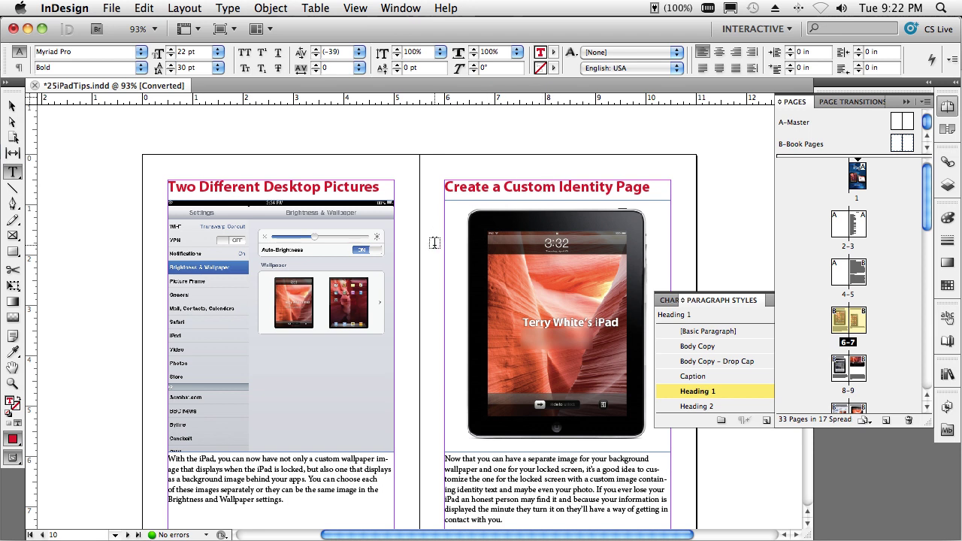
scroll(435, 242, down, 10)
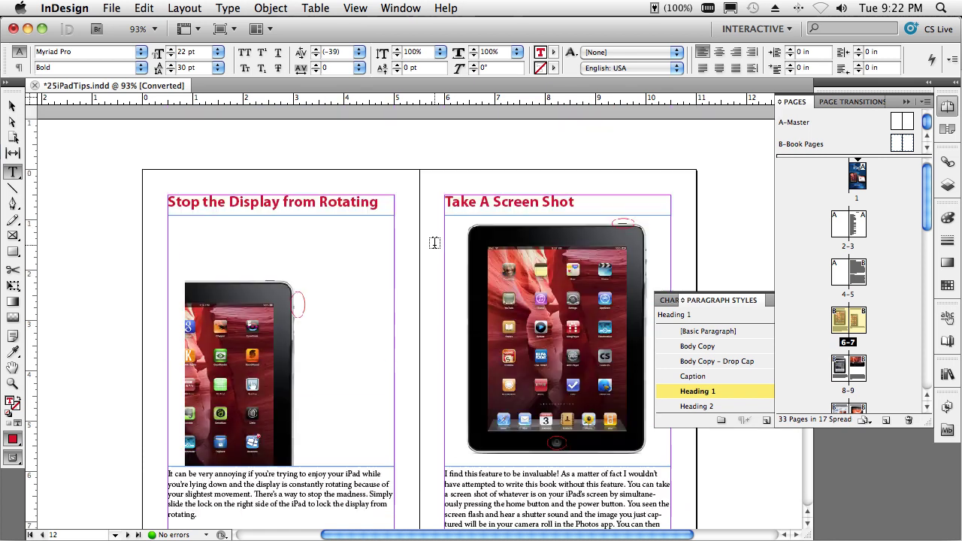
scroll(434, 242, down, 10)
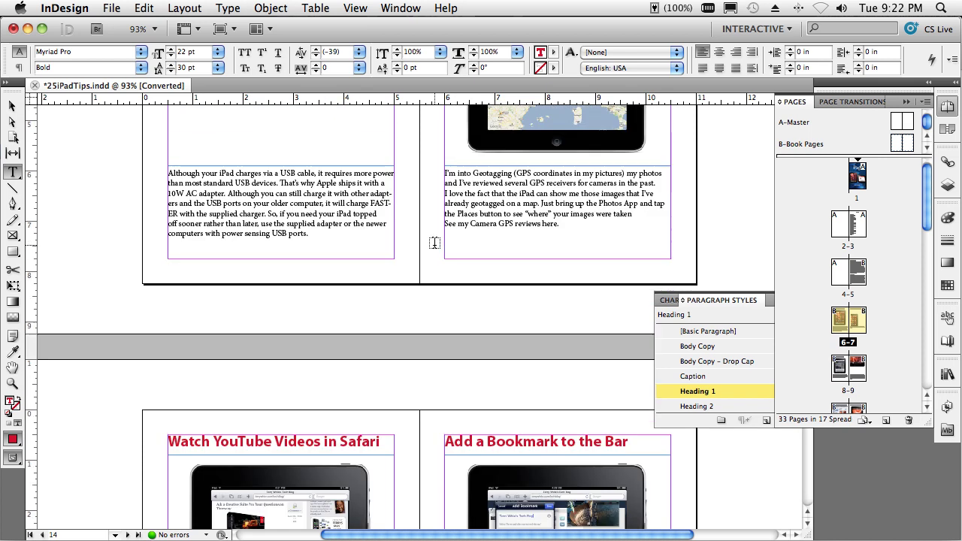
scroll(434, 242, down, 15)
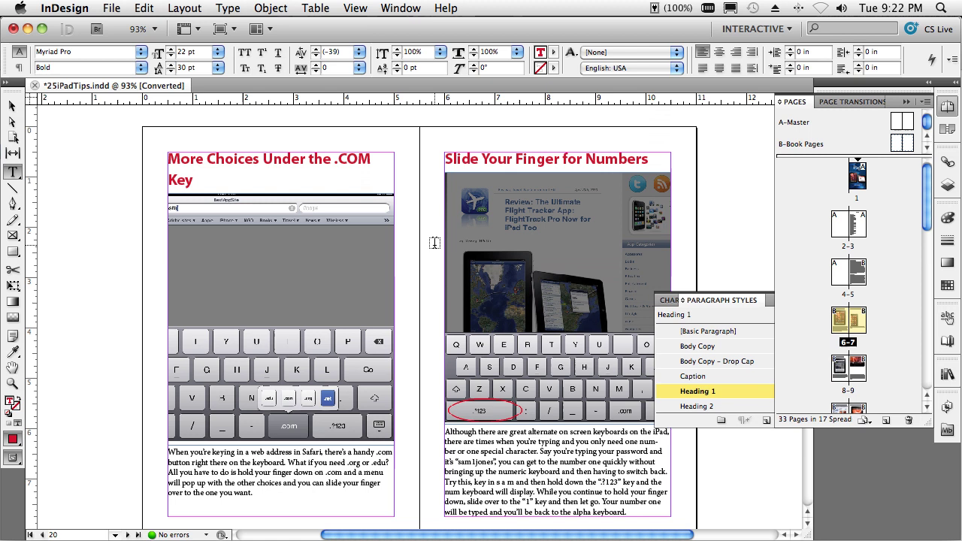
scroll(434, 242, down, 15)
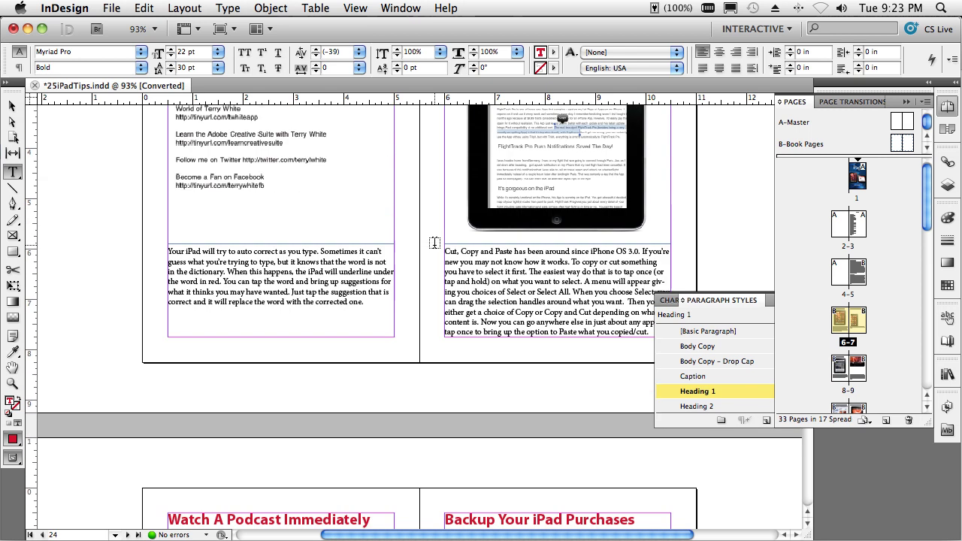
scroll(434, 242, down, 15)
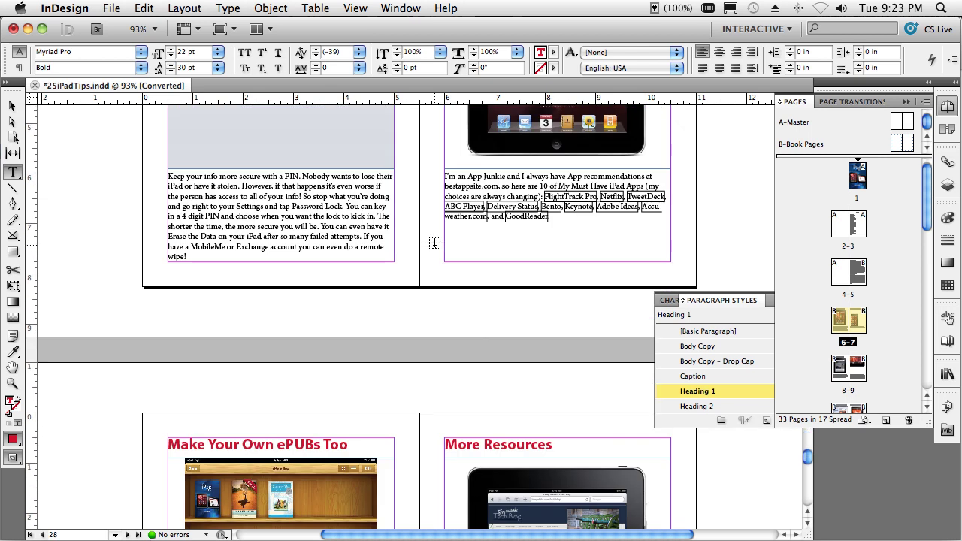
scroll(435, 242, down, 3)
scroll(434, 242, up, 3)
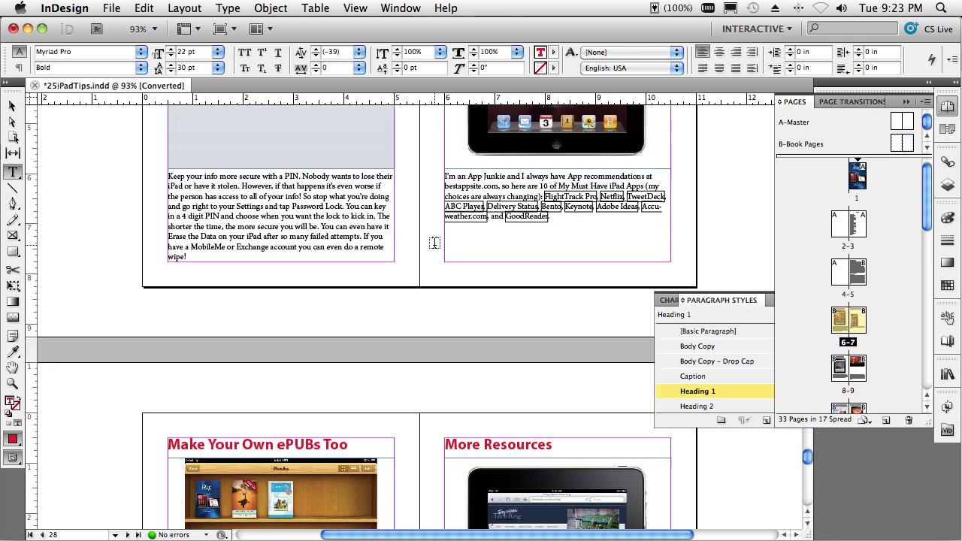
Zoom to 200% on the app recommendations text, then fit spread 30–31 in the window
click(515, 196)
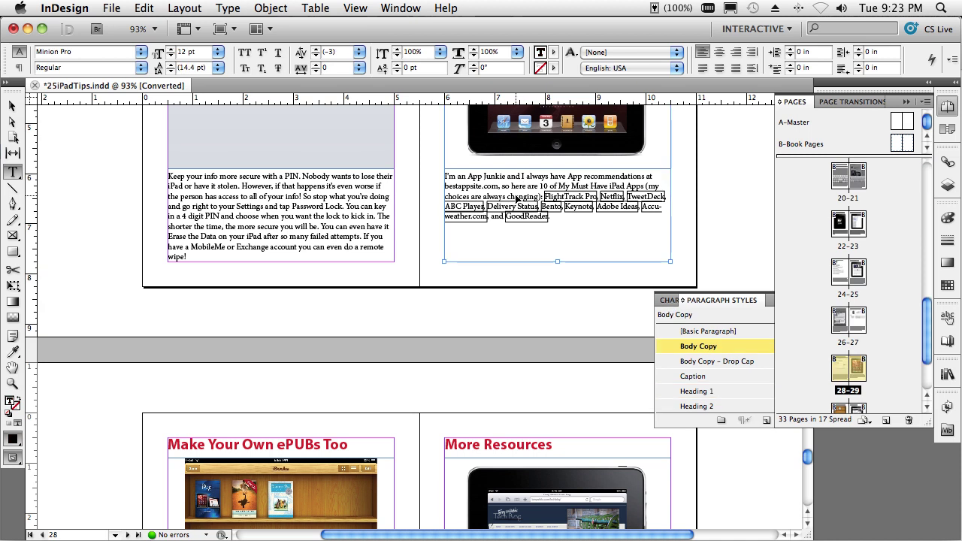
key(super+2)
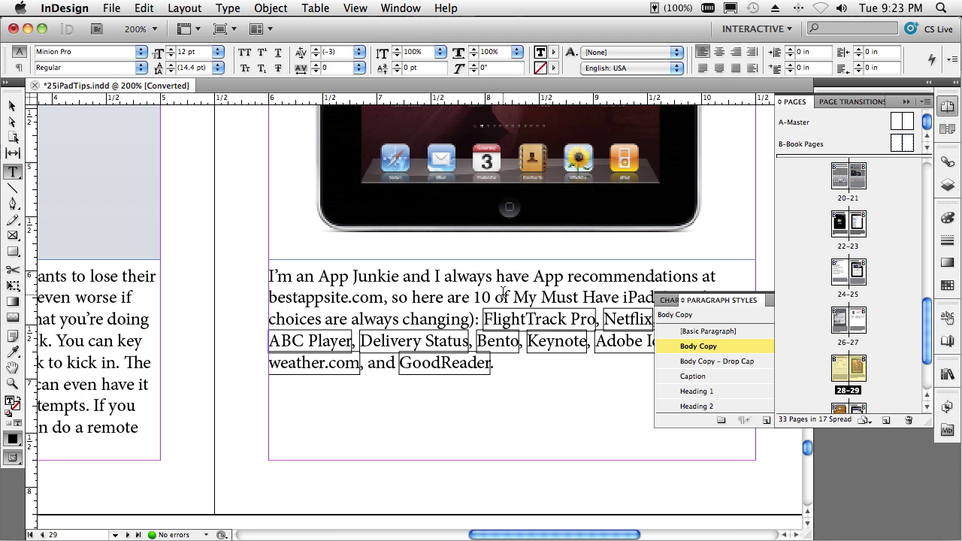
scroll(503, 292, down, 3)
scroll(503, 292, down, 12)
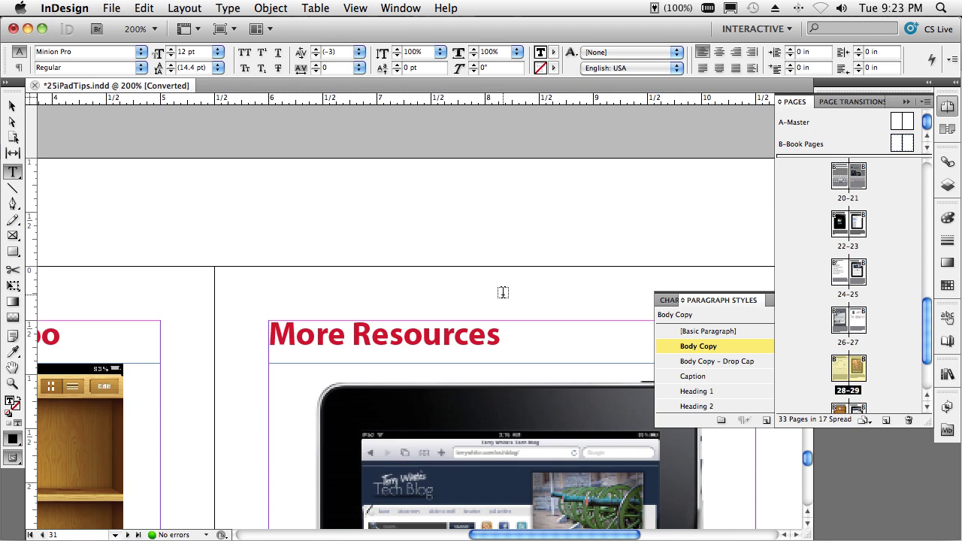
key(super+alt+0)
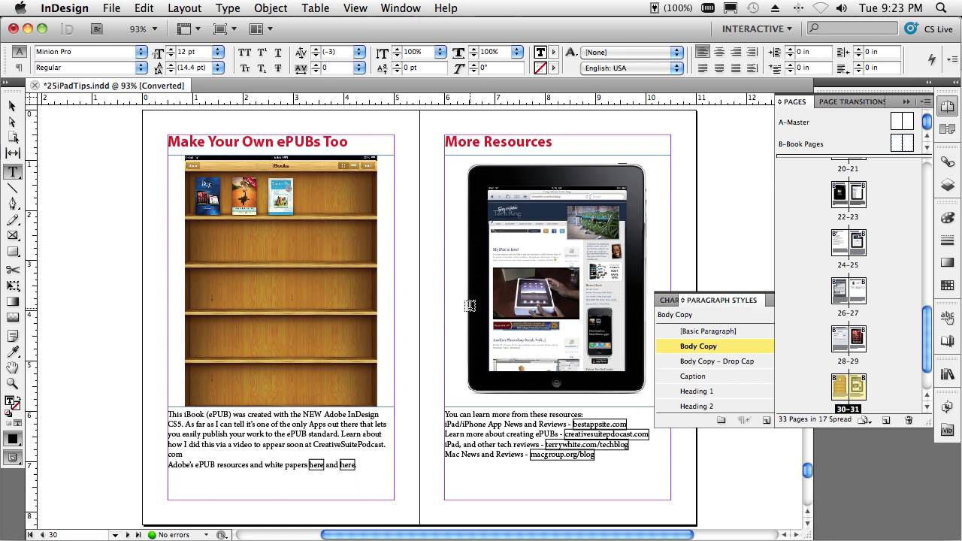
Export the document as EPUB, saving 25iPadTipsTEST.epub to the Desktop
click(123, 8)
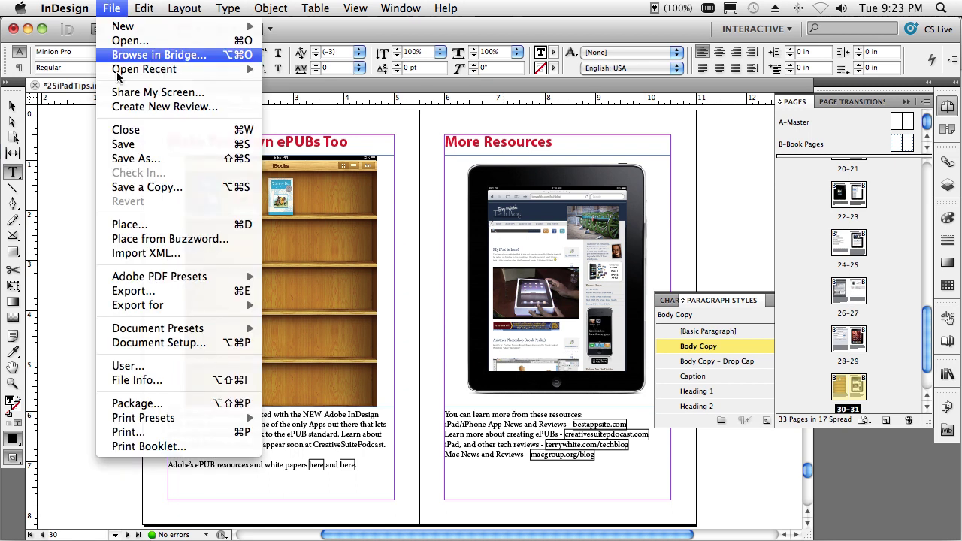
mouse_move(180, 306)
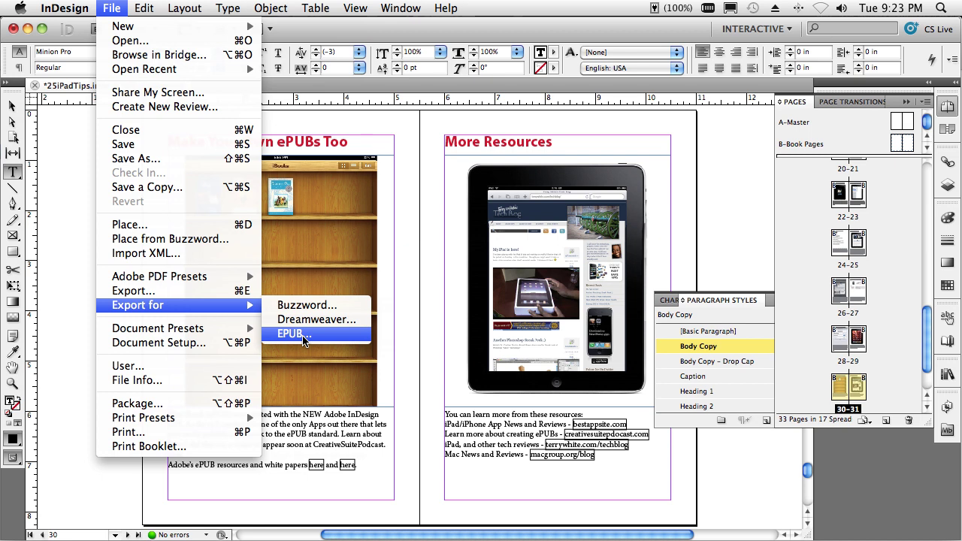
click(300, 333)
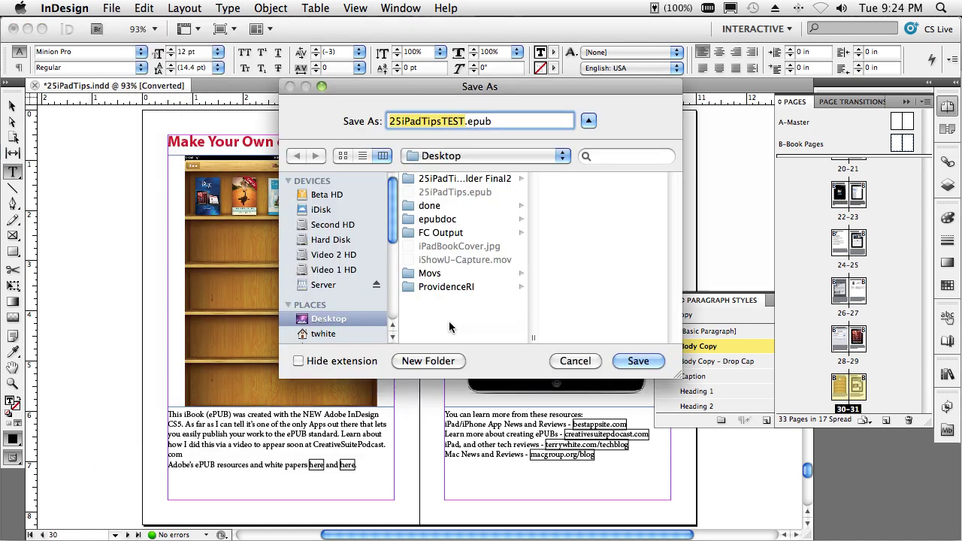
click(620, 360)
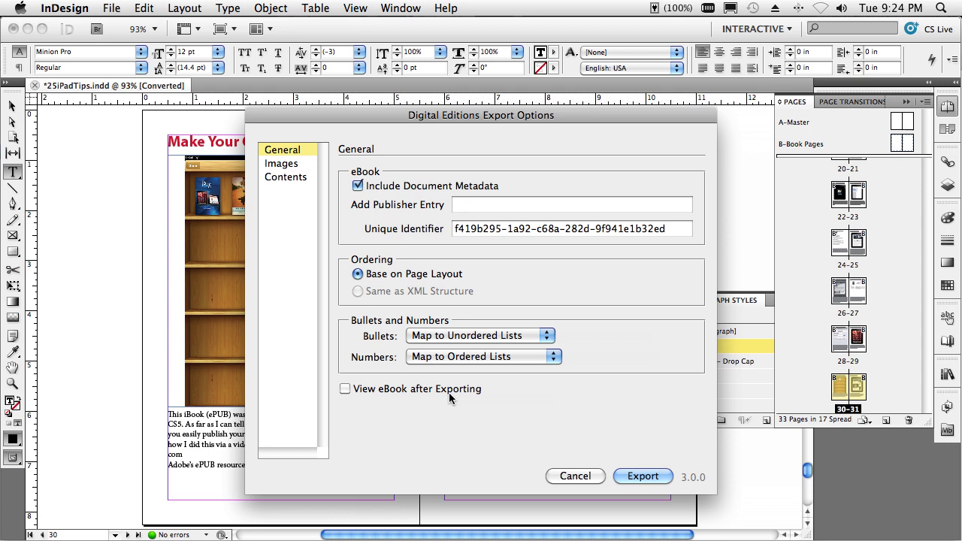
Review the image export settings, leaving JPEG image quality at High
click(289, 170)
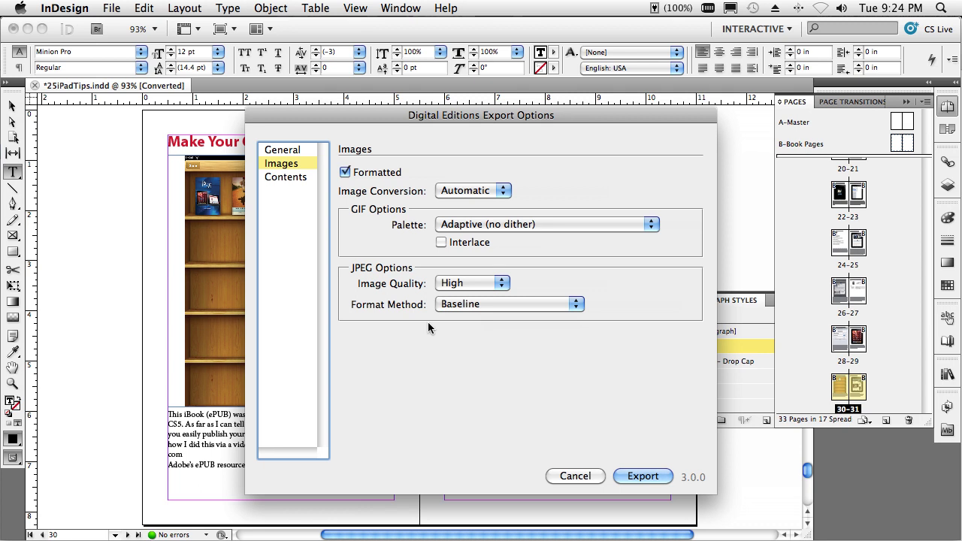
click(451, 292)
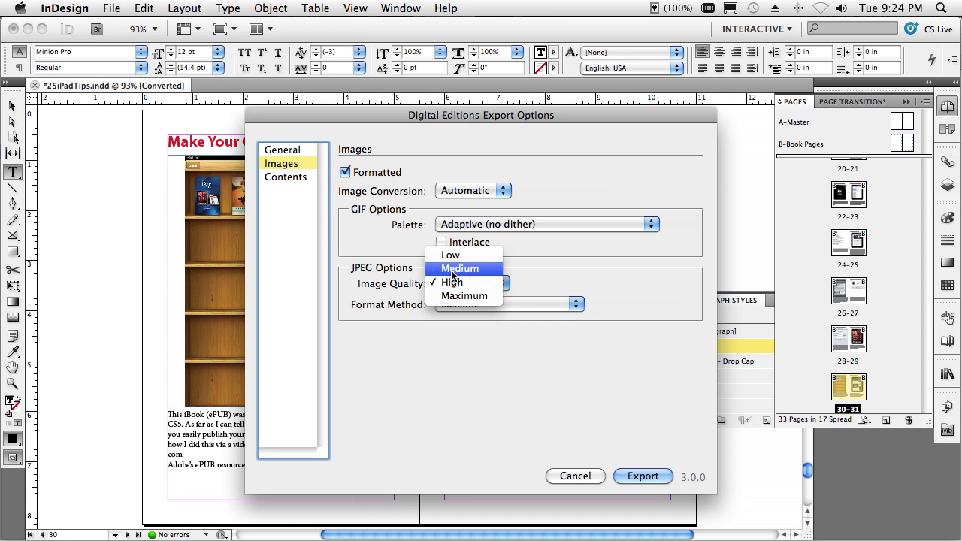
key(Escape)
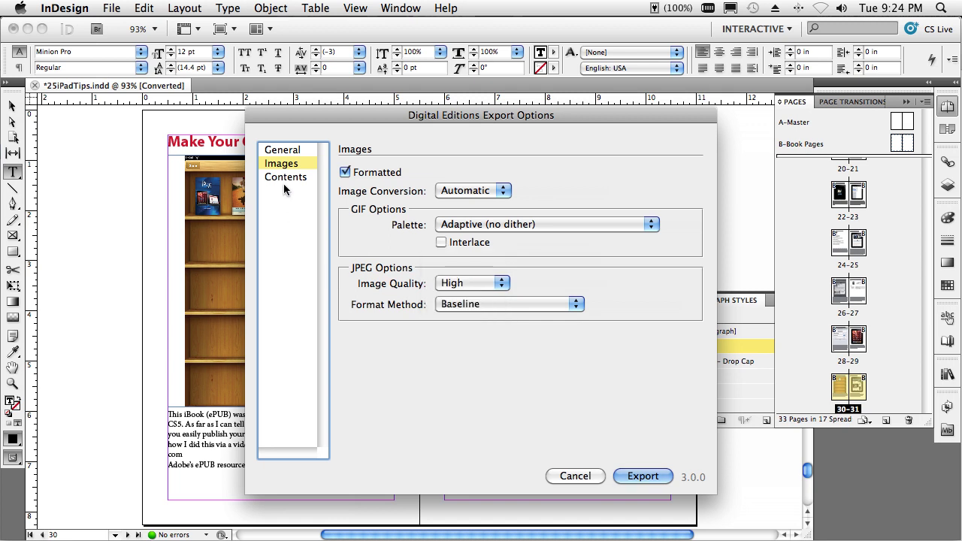
click(284, 180)
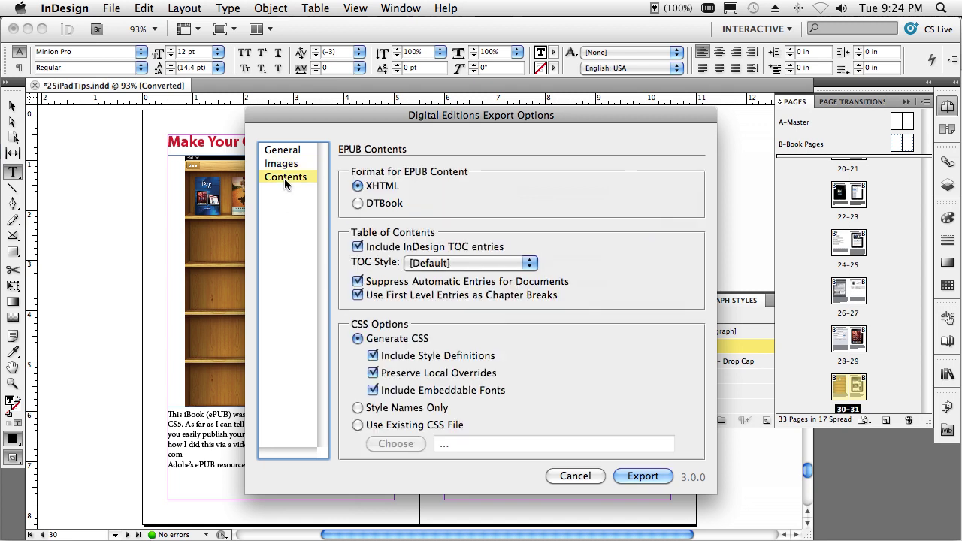
Export the EPUB with TOC entries, first-level chapter breaks and automatic entries suppressed
click(357, 248)
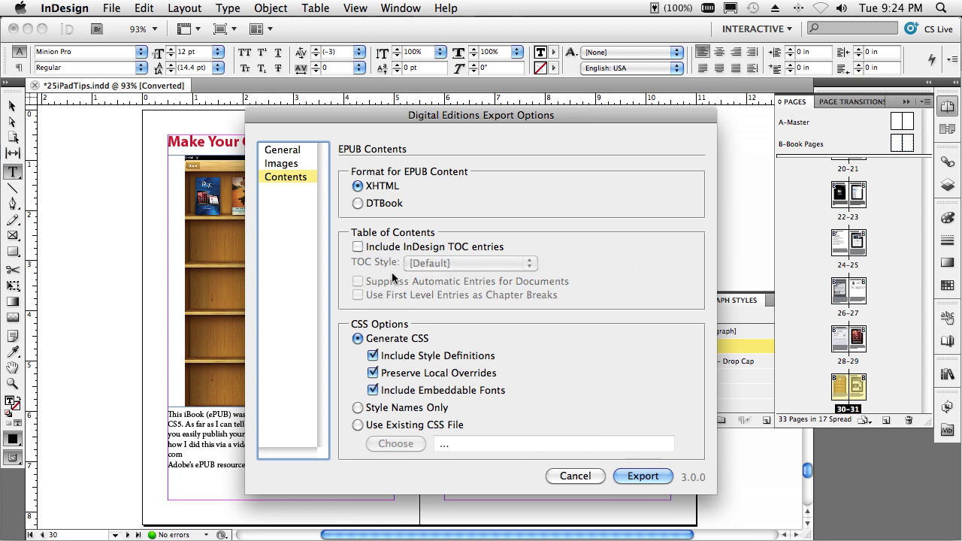
click(359, 248)
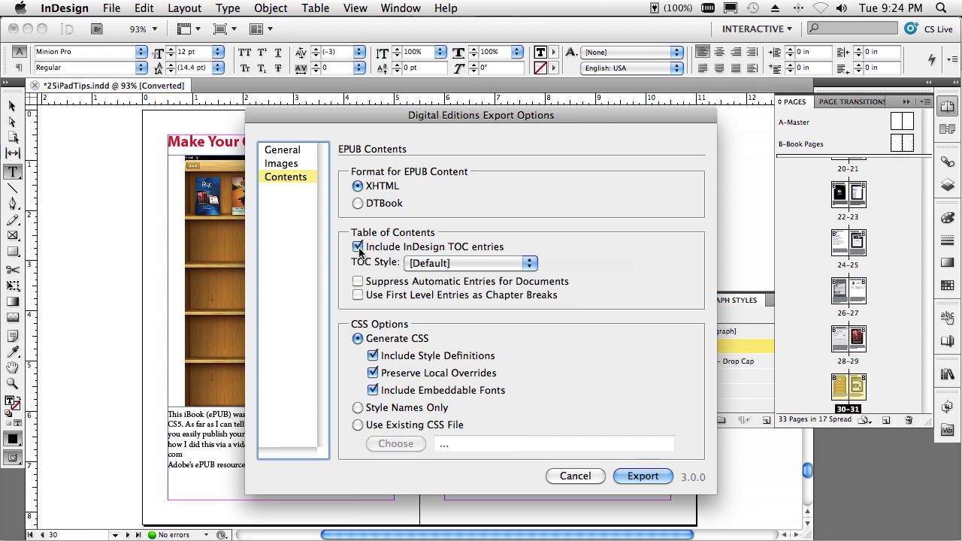
click(359, 295)
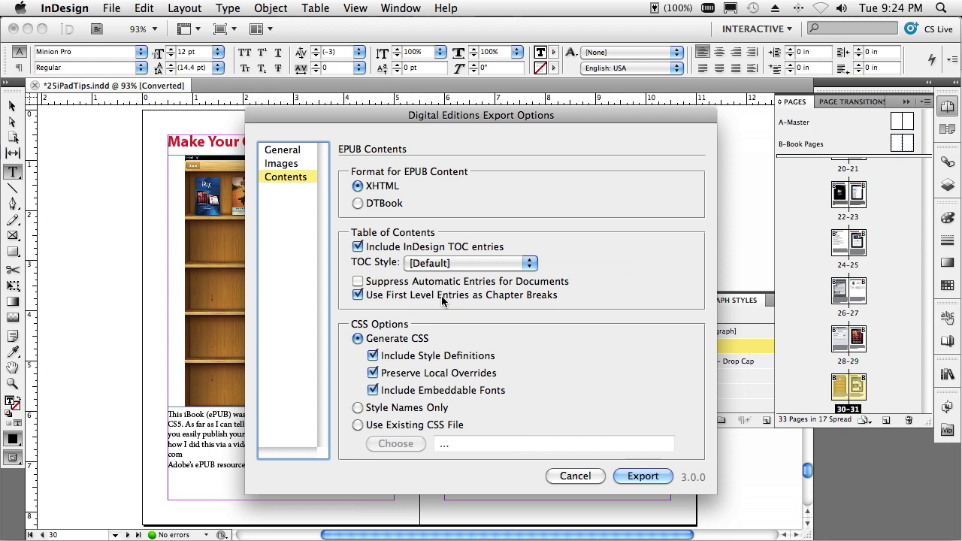
click(419, 284)
click(640, 476)
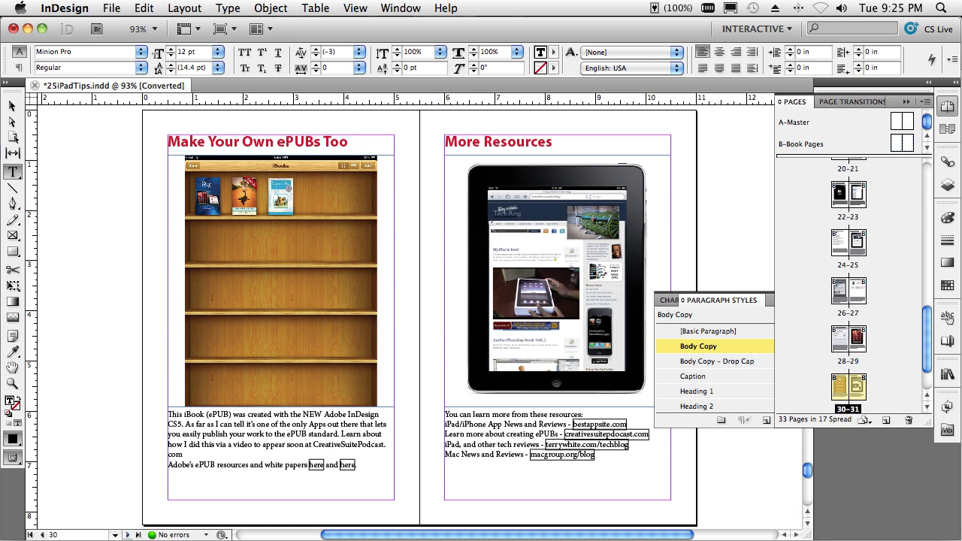
Move the 25iPadTipsTEST.epub test file from the Desktop to the Trash
key(super+Tab)
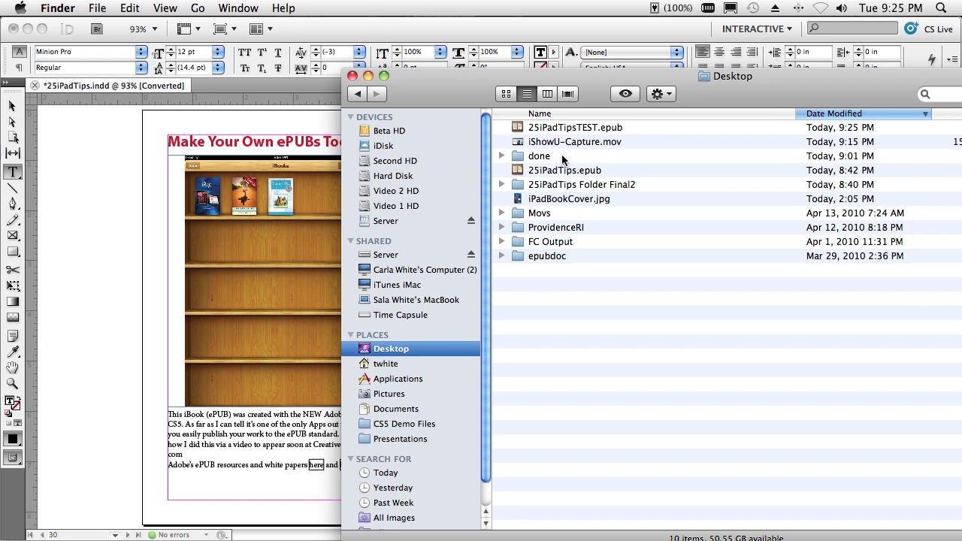
click(567, 132)
key(super+BackSpace)
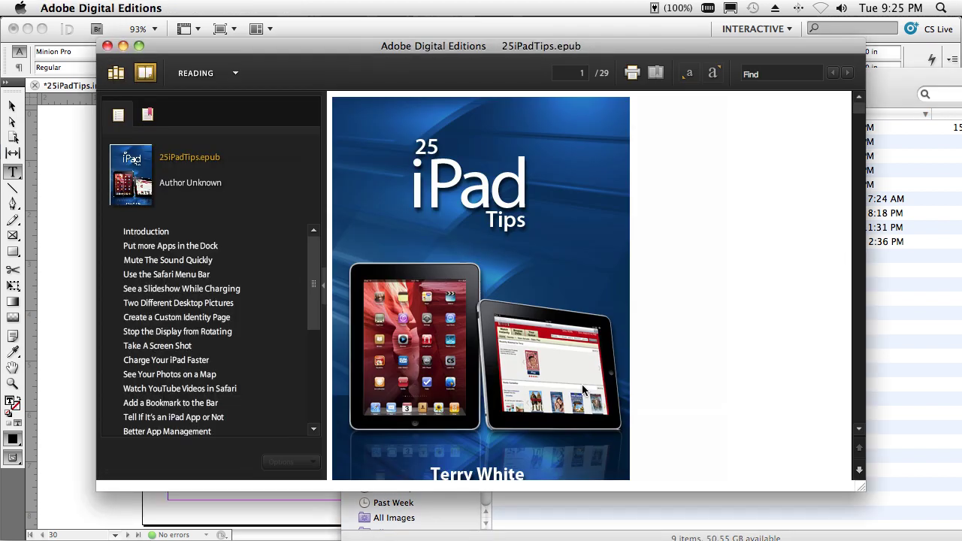
Page the ePUB to Put more Apps in the Dock, widen the window, jump to See Your Photos on a Map, then quit
click(859, 428)
click(859, 428)
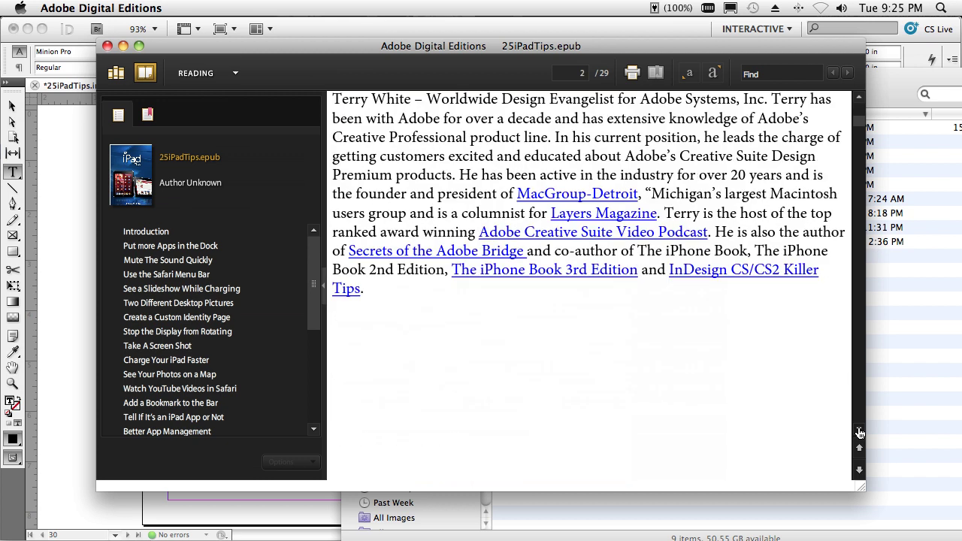
click(859, 429)
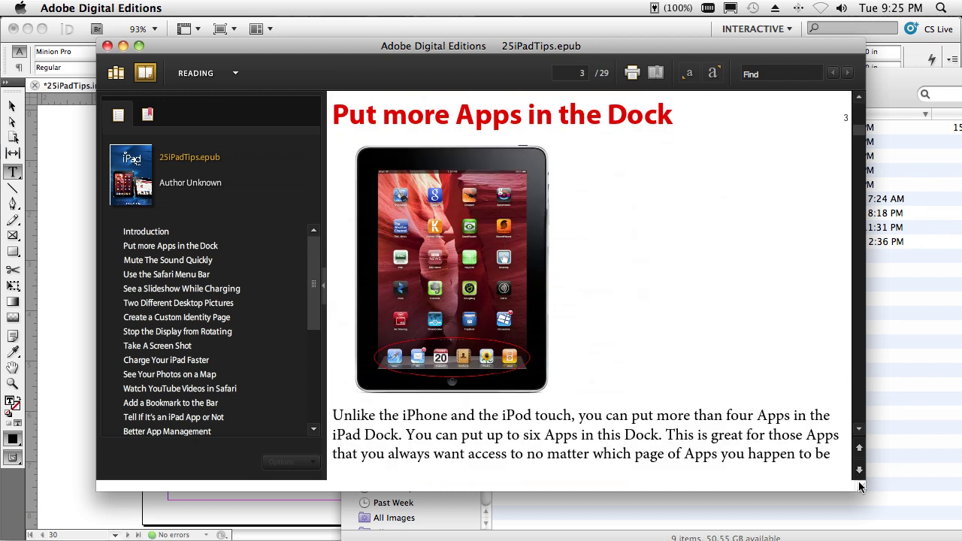
drag(862, 488, 905, 518)
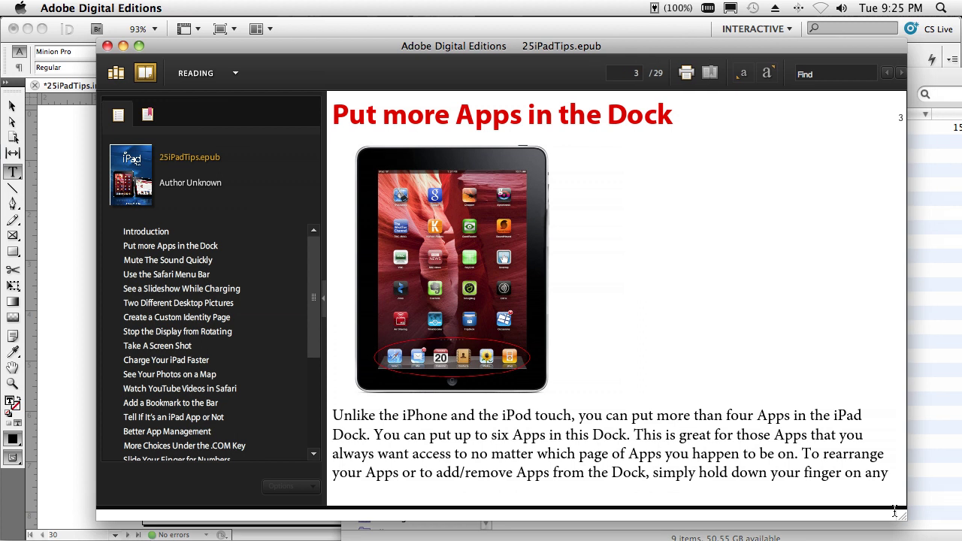
click(184, 378)
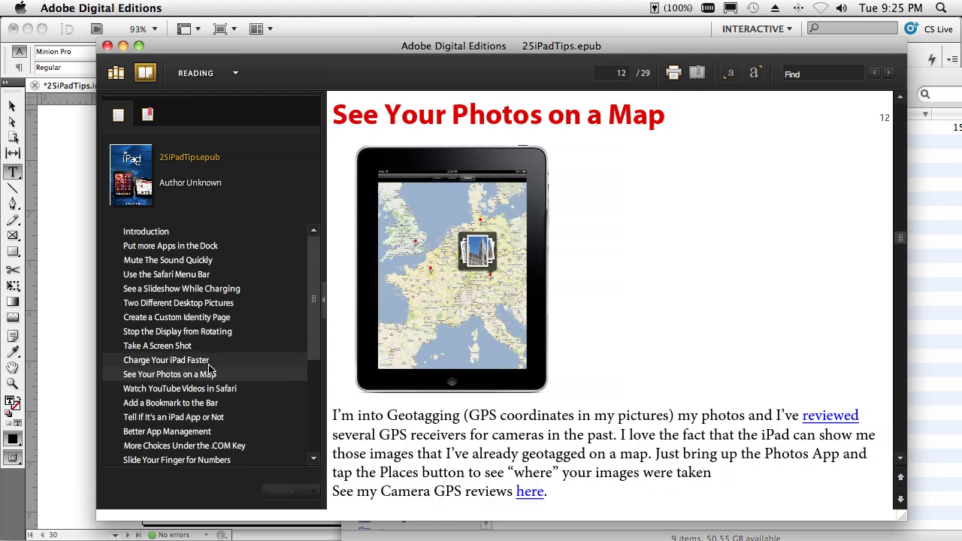
key(super+q)
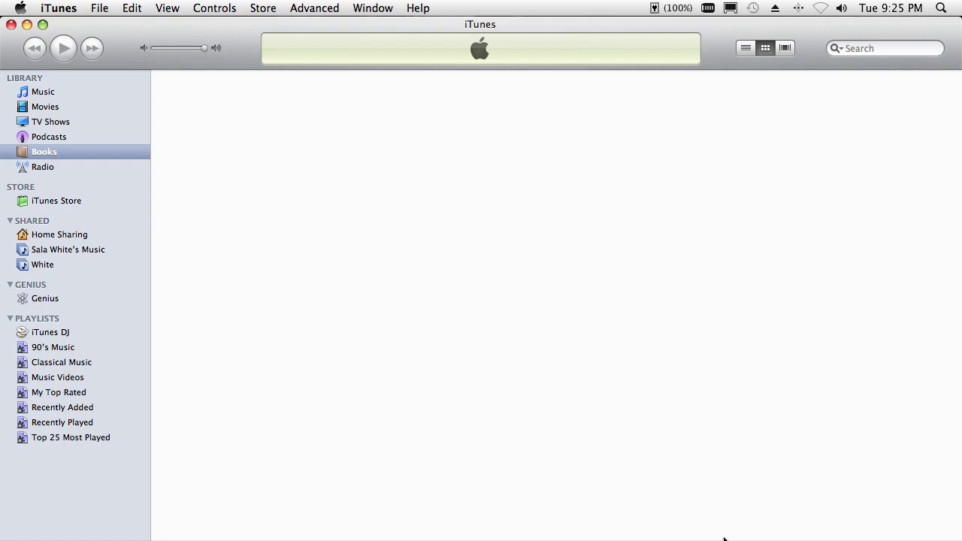
Drag 25iPadTips.epub from the Desktop into iTunes and select it in the Books library
click(722, 538)
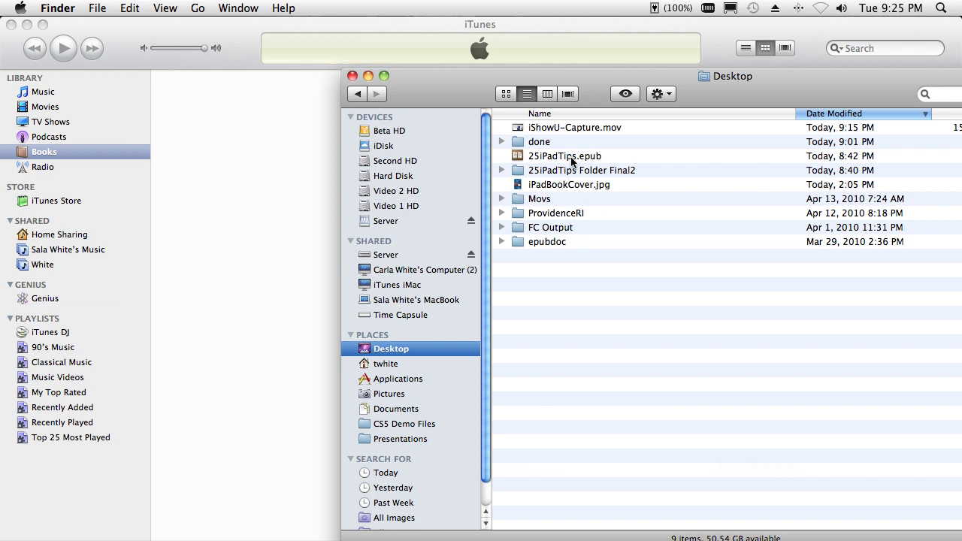
drag(571, 160, 52, 117)
click(111, 151)
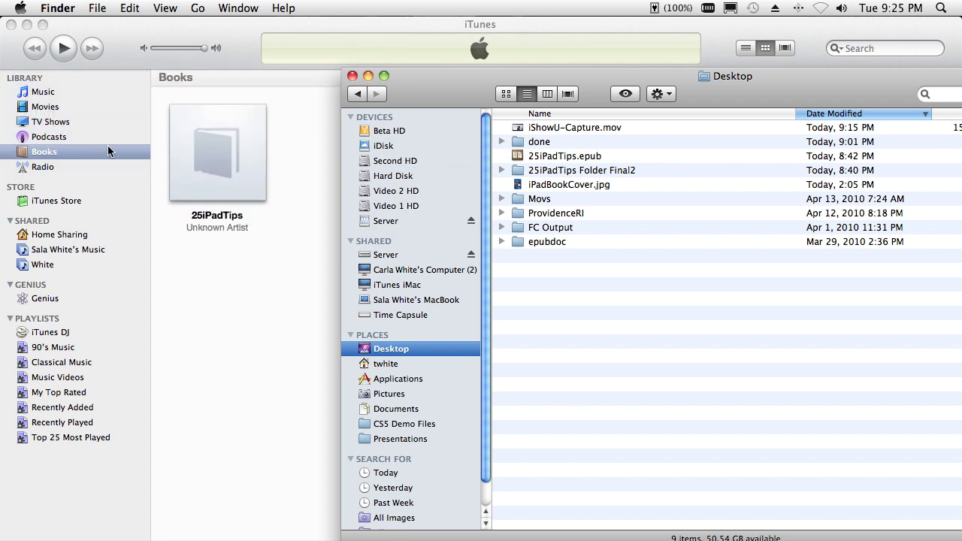
click(218, 172)
click(218, 172)
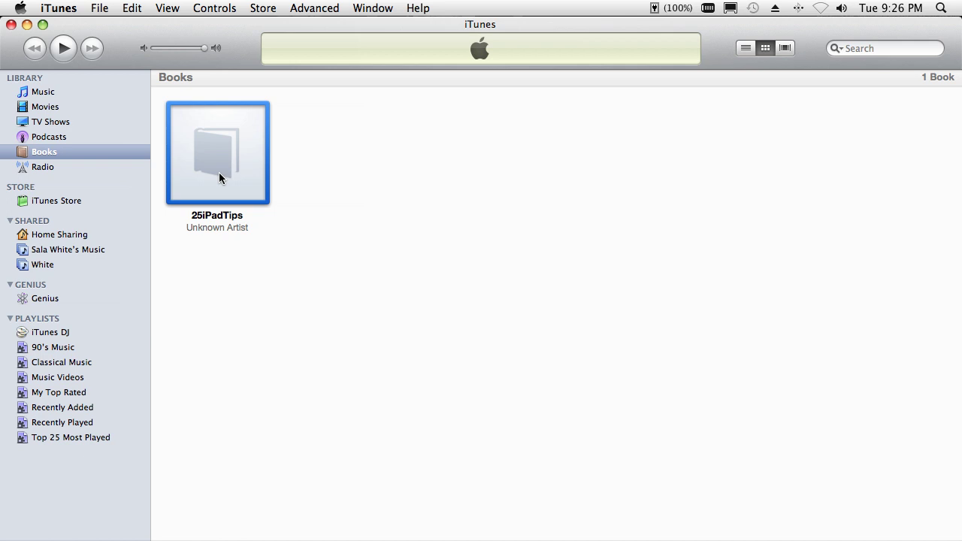
In the book's Info tab, rename it '25 iPad Tips', enter the author's name as artist and 2010 as year
double_click(219, 172)
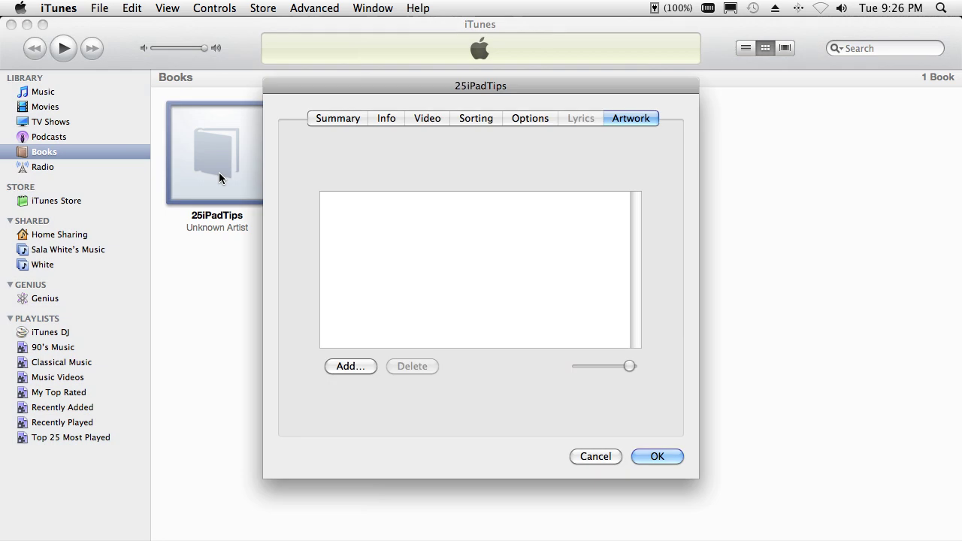
click(386, 118)
click(303, 154)
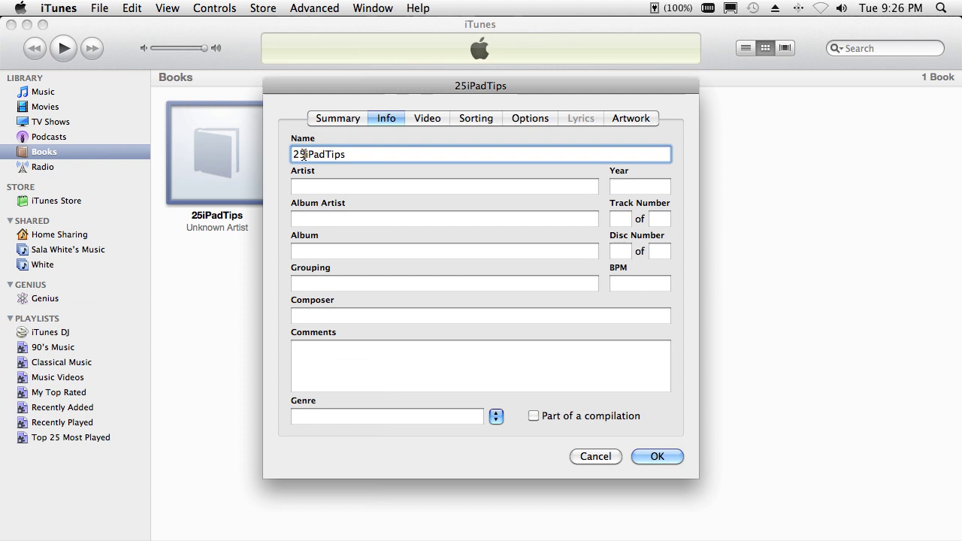
click(331, 154)
click(328, 186)
text(Terry White)
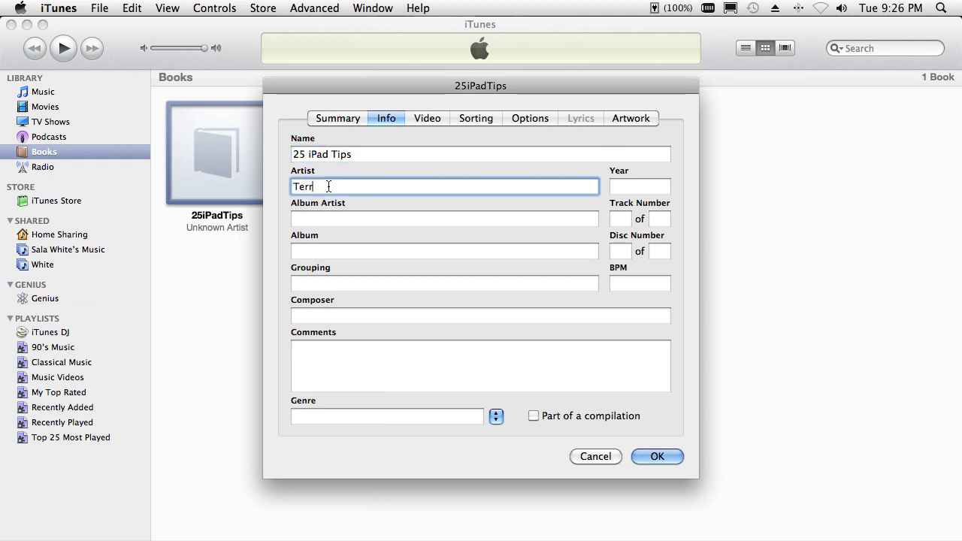
key(Tab)
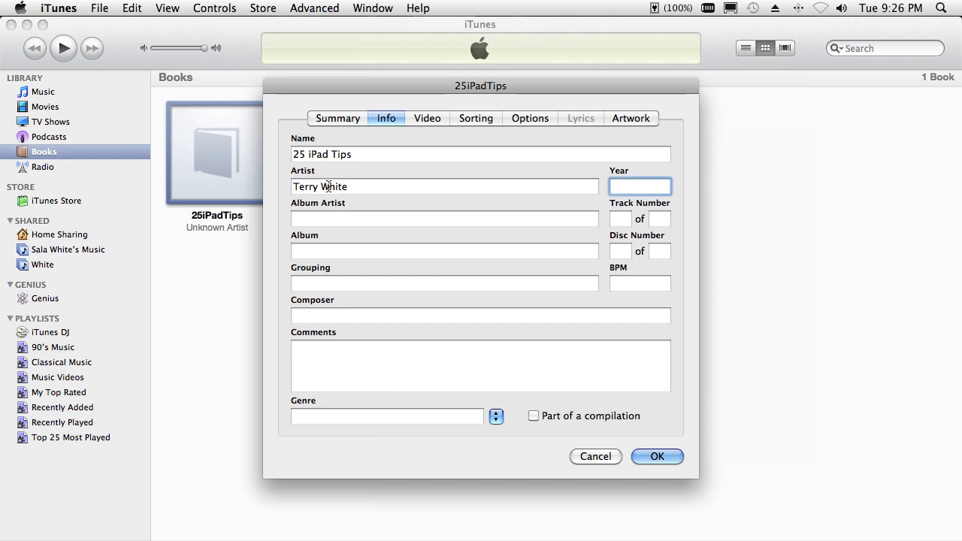
text(2010)
key(Tab)
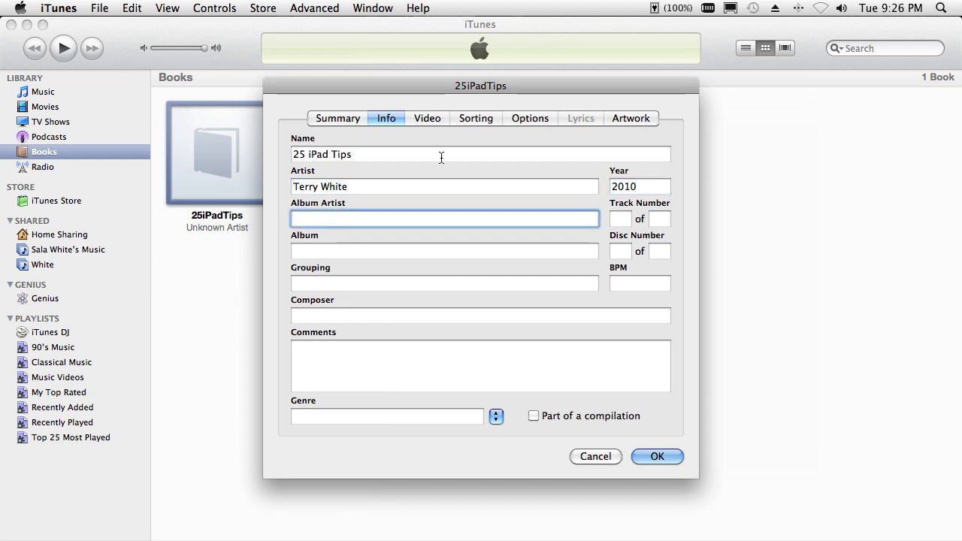
click(616, 123)
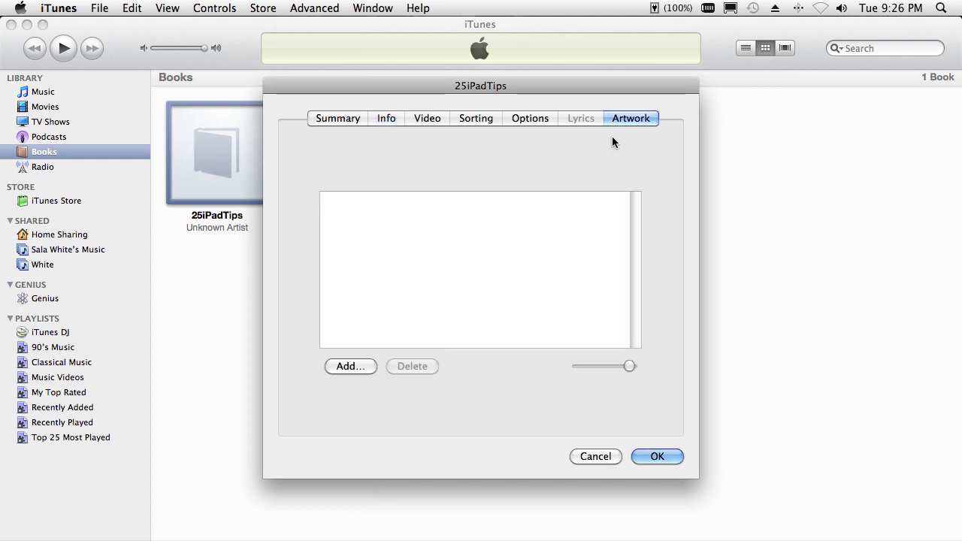
Set iPadBookCover.jpg from the Desktop as the book's artwork and confirm the info dialog with OK
click(362, 367)
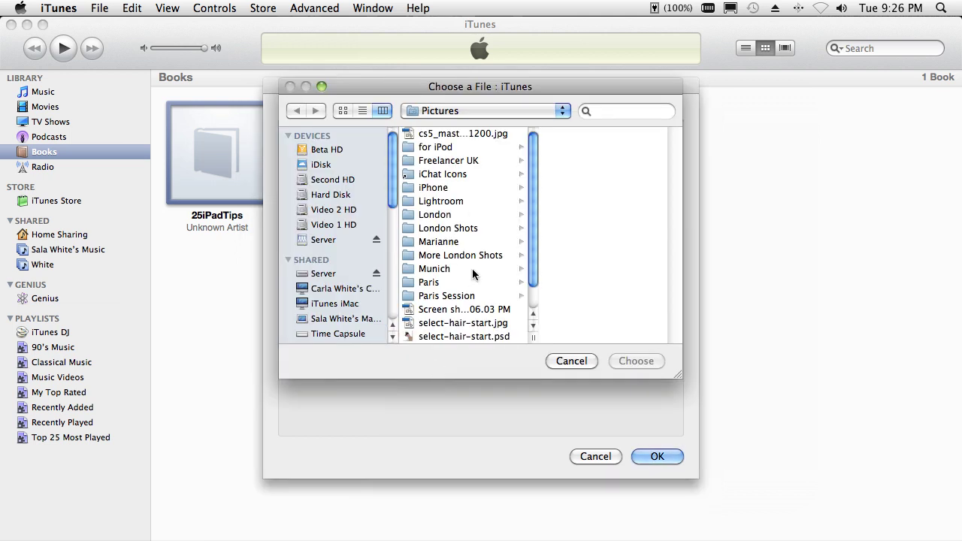
key(super+shift+d)
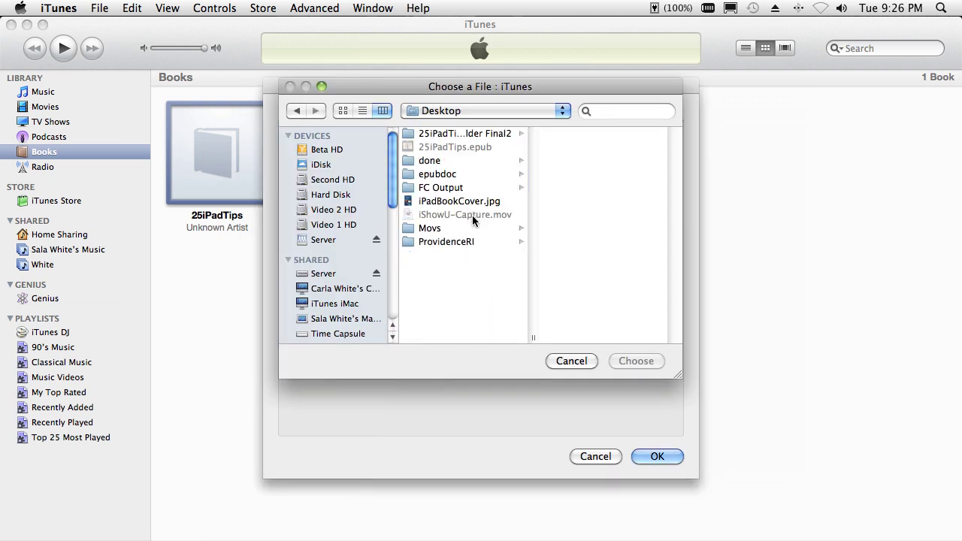
click(448, 203)
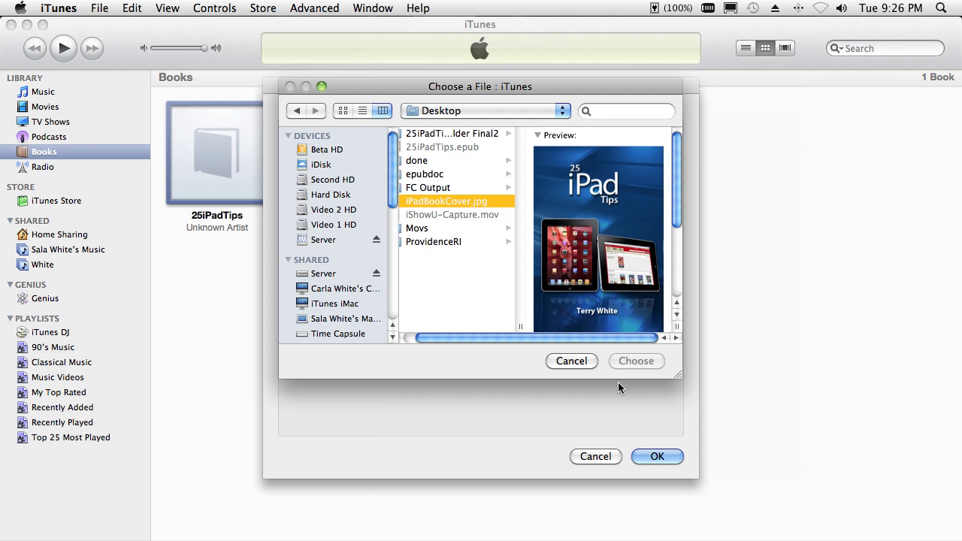
click(636, 362)
click(651, 456)
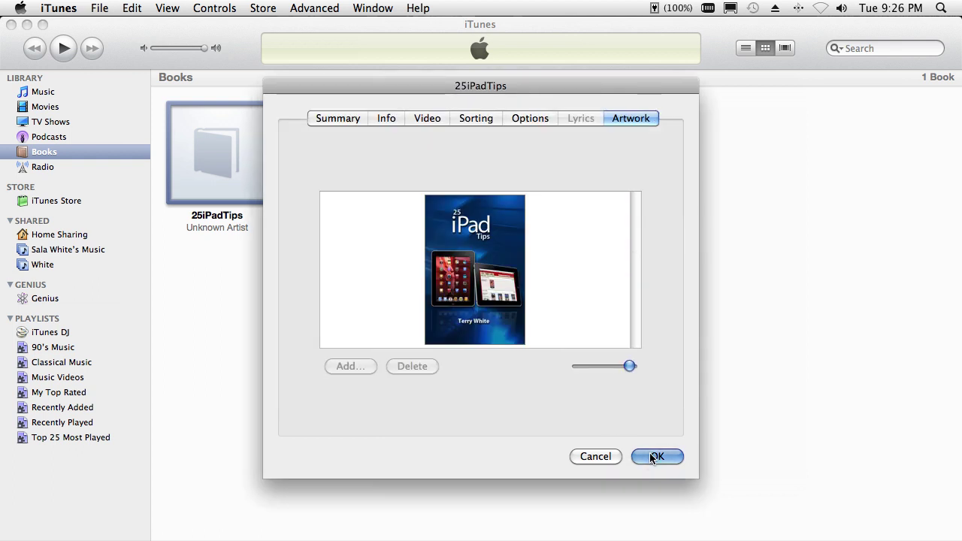